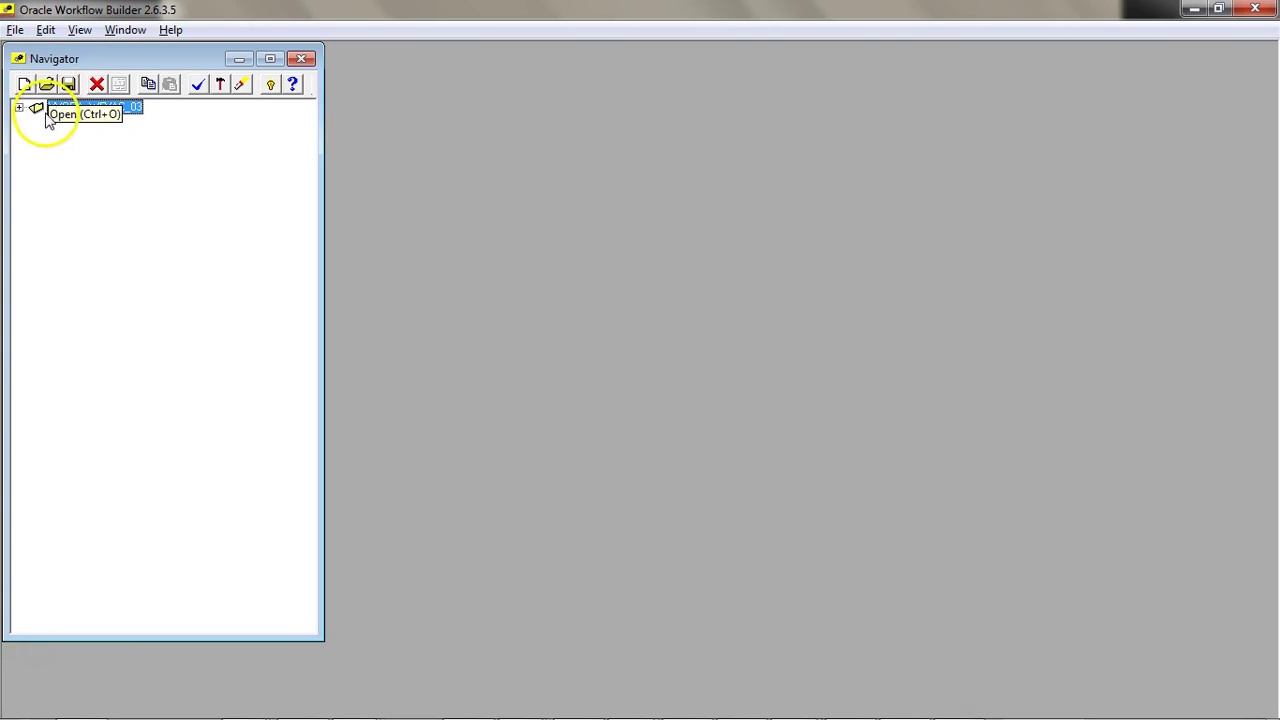
Step: Open the XX Vacation Proposal Process diagram, collapse Standard, and list the Vacation Proposal attributes
left_click(36, 110)
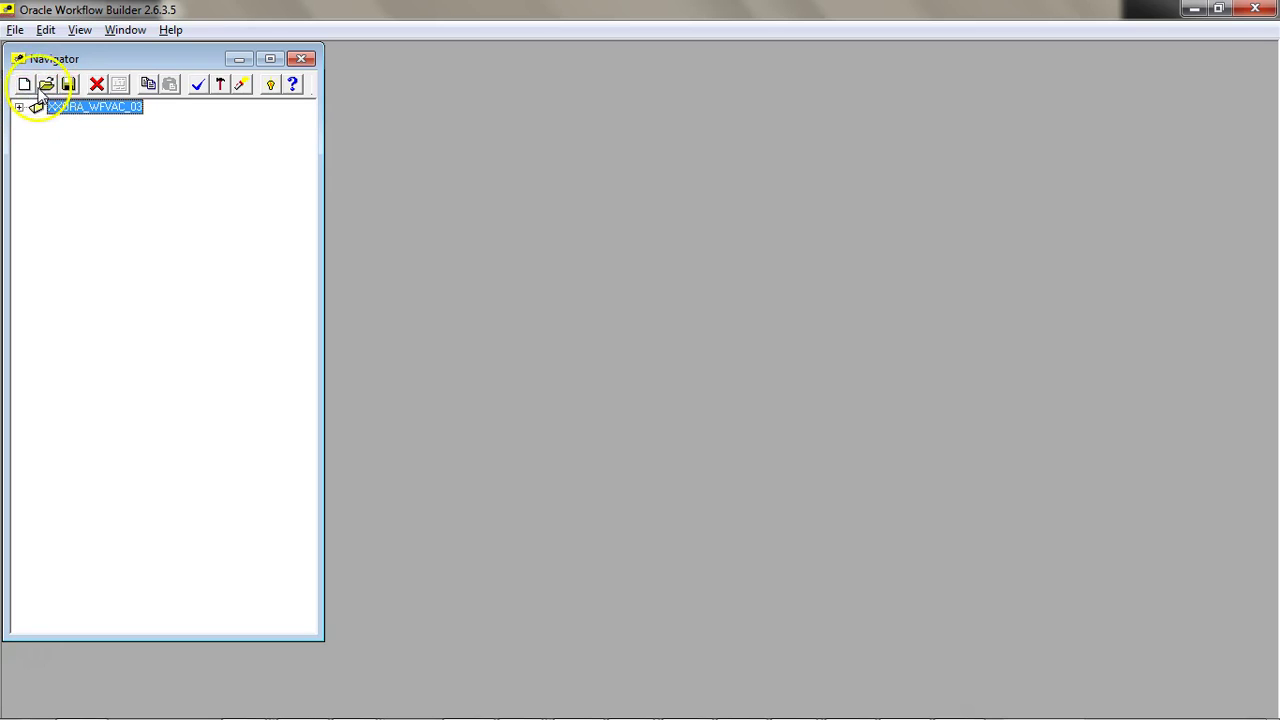
left_click(19, 108)
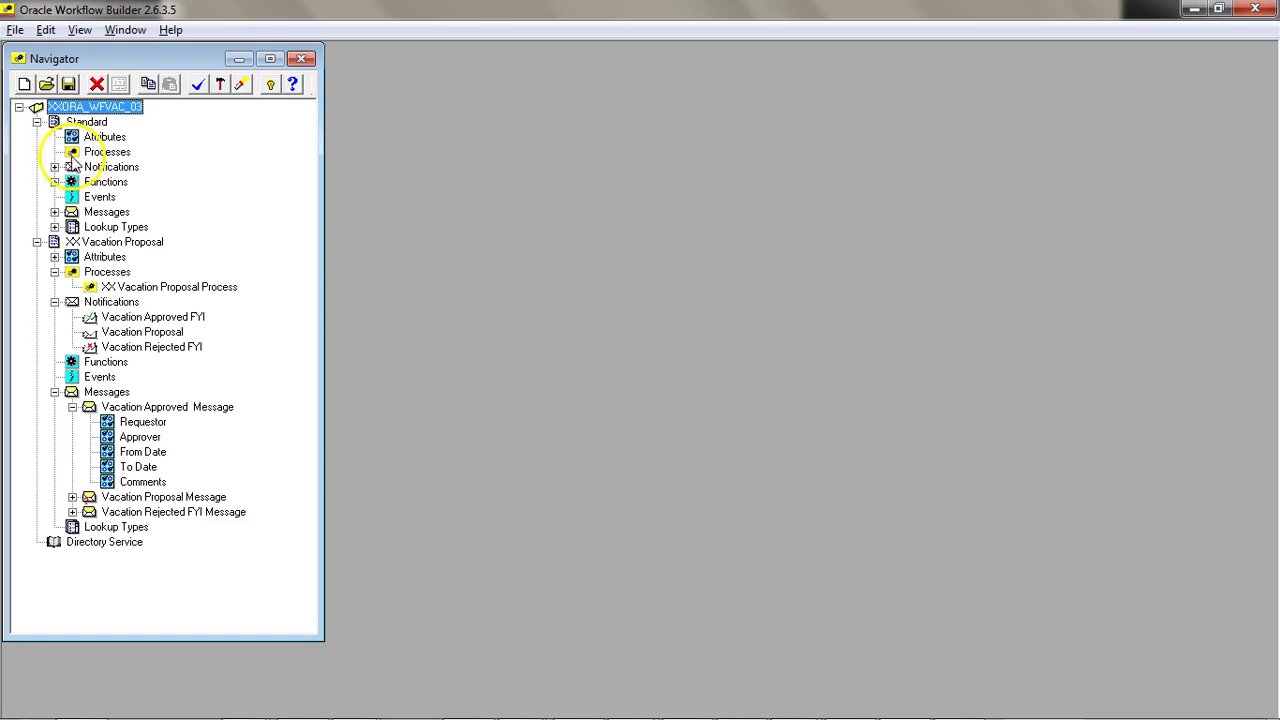
double_click(160, 287)
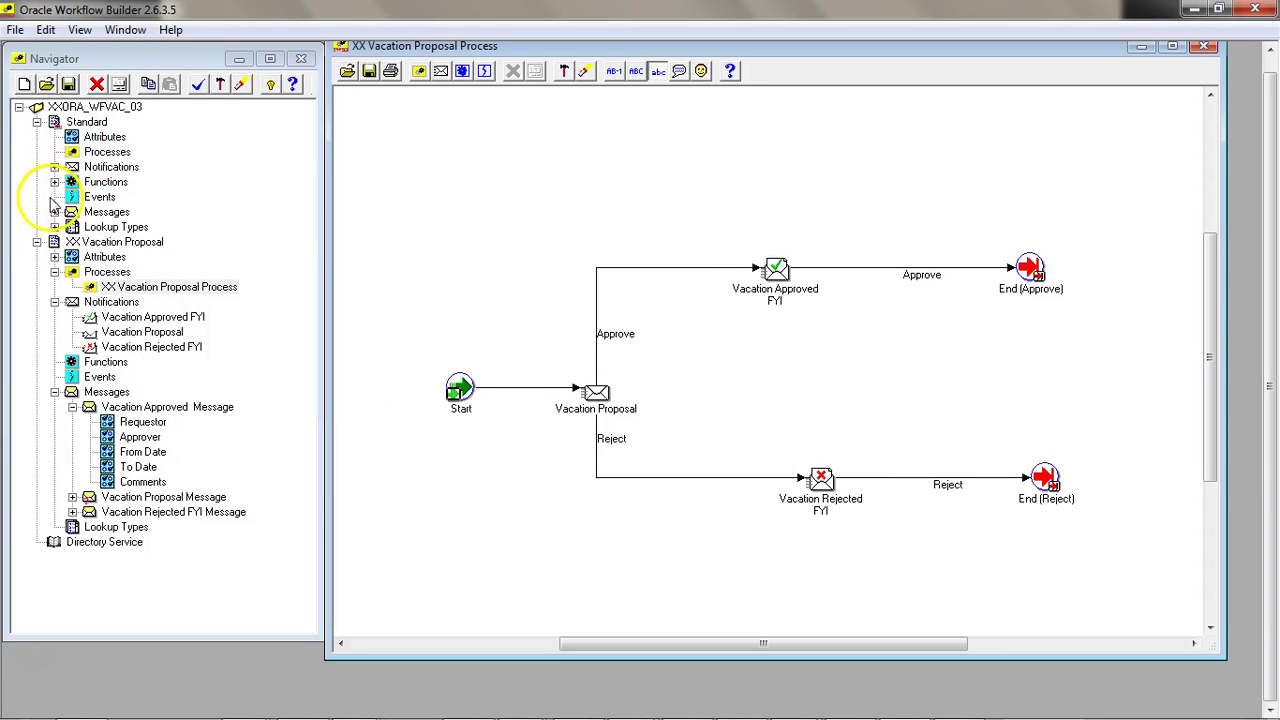
left_click(37, 121)
left_click(54, 151)
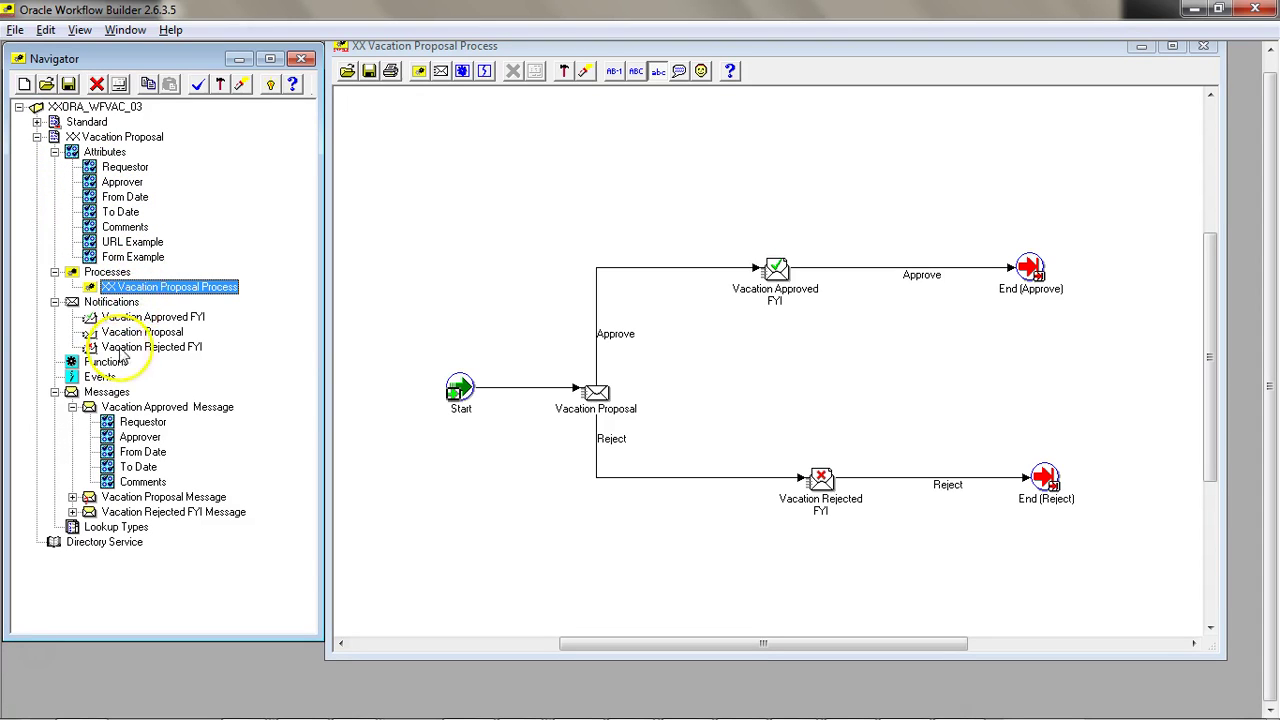
left_click(143, 407)
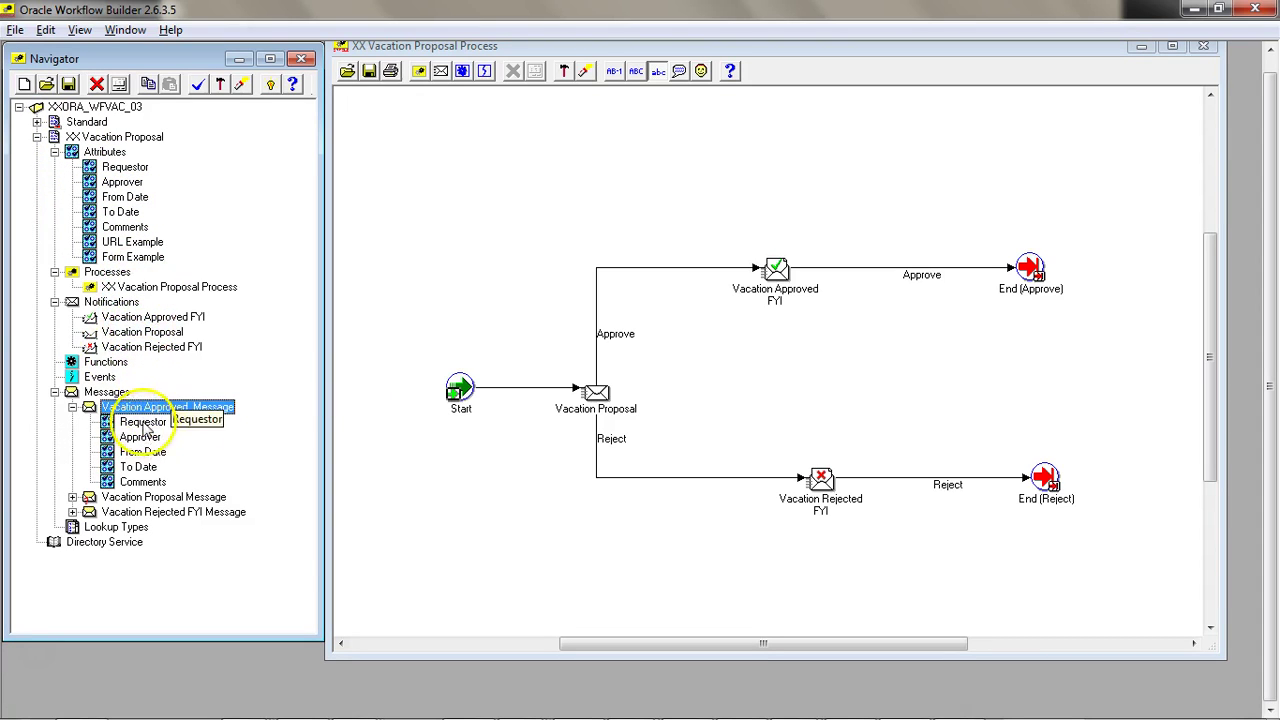
Step: Give the Vacation Approved FYI notification result type <None> and the Vacation Approved Message
double_click(158, 318)
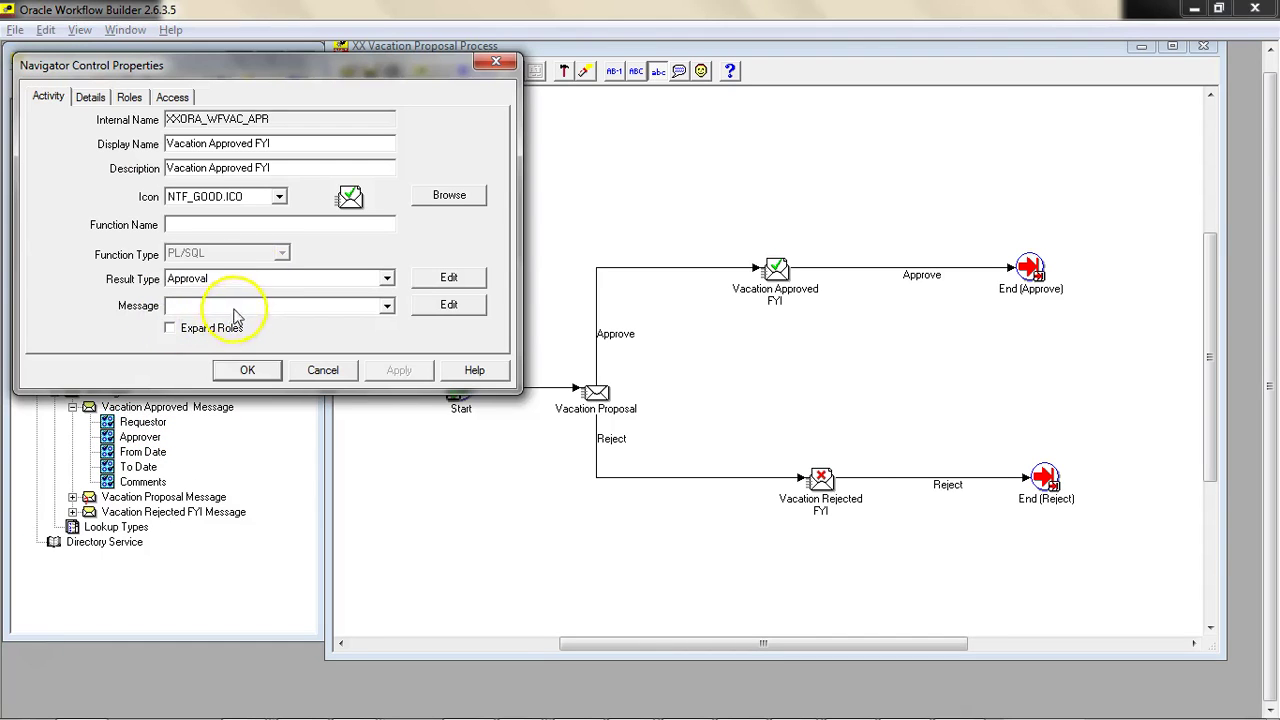
left_click_drag(405, 68, 706, 17)
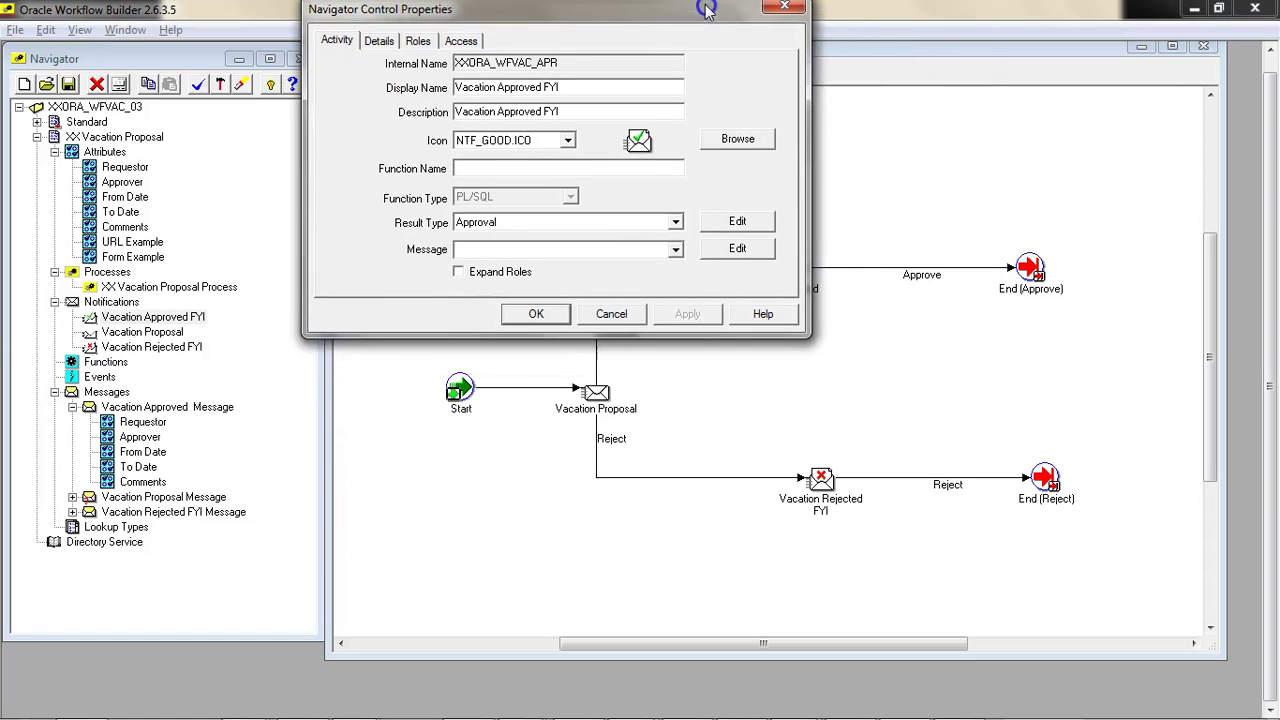
left_click(675, 250)
left_click(591, 229)
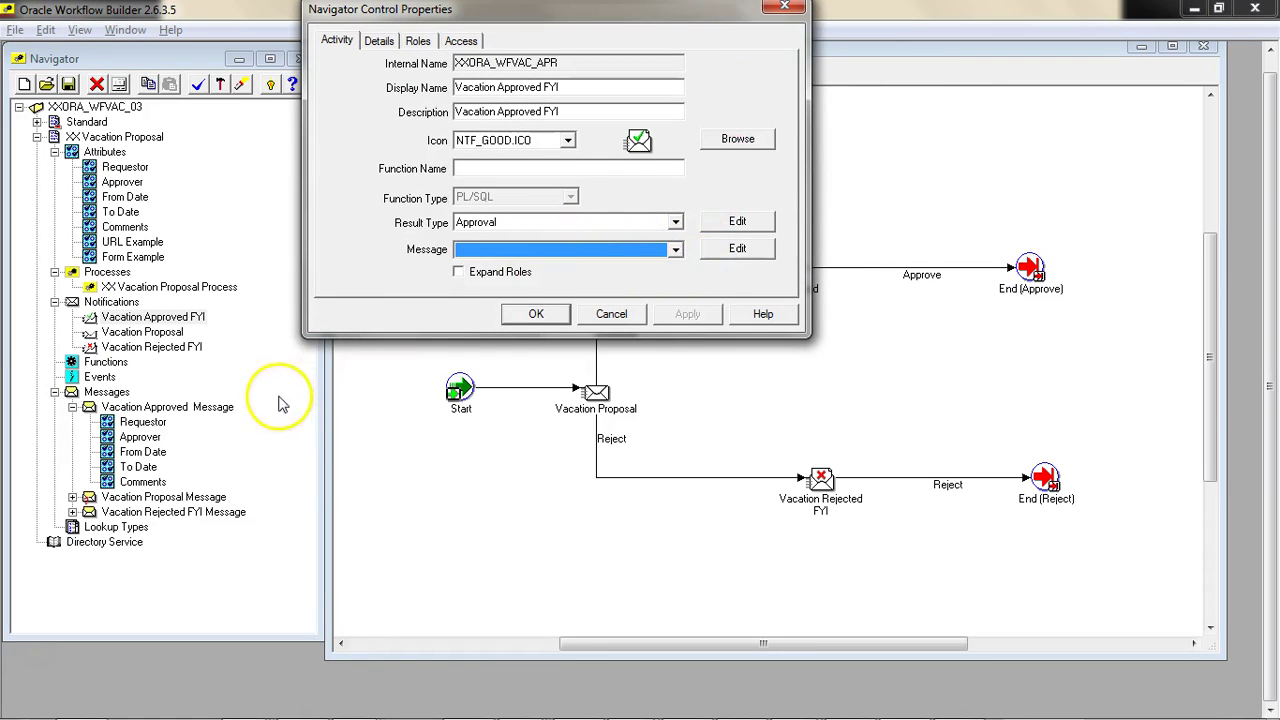
left_click(648, 221)
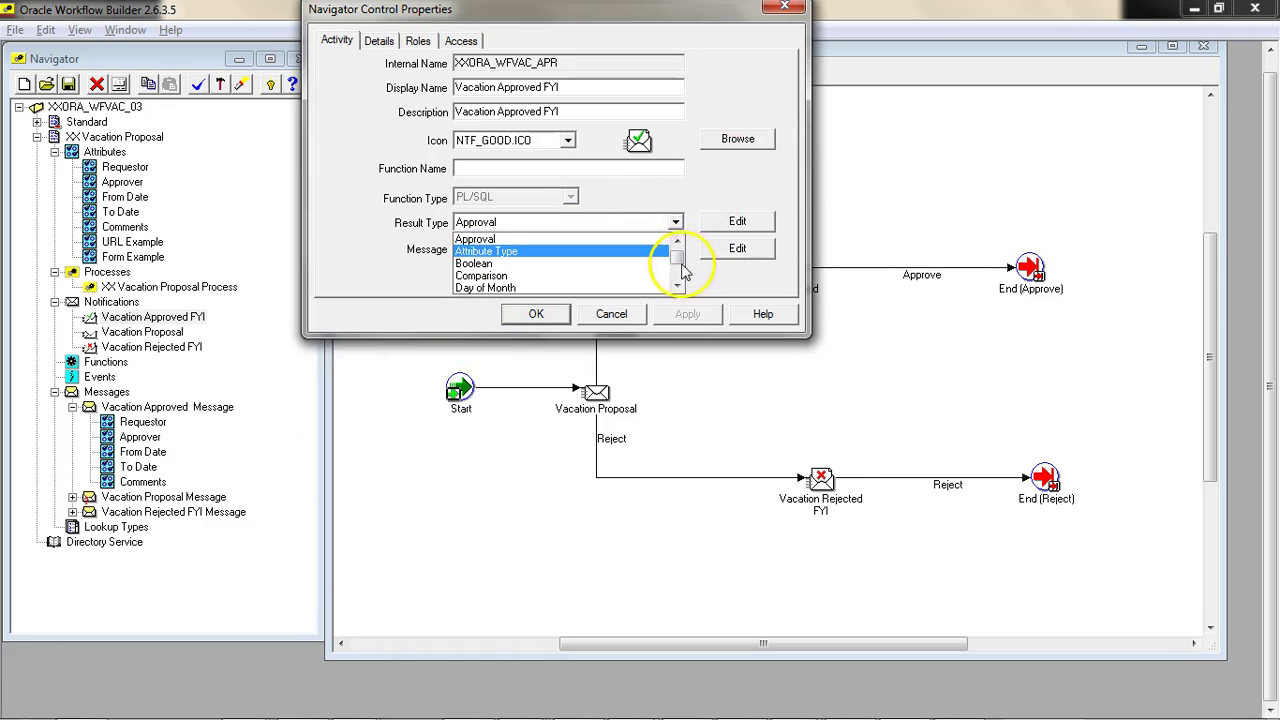
left_click(665, 243)
left_click(663, 221)
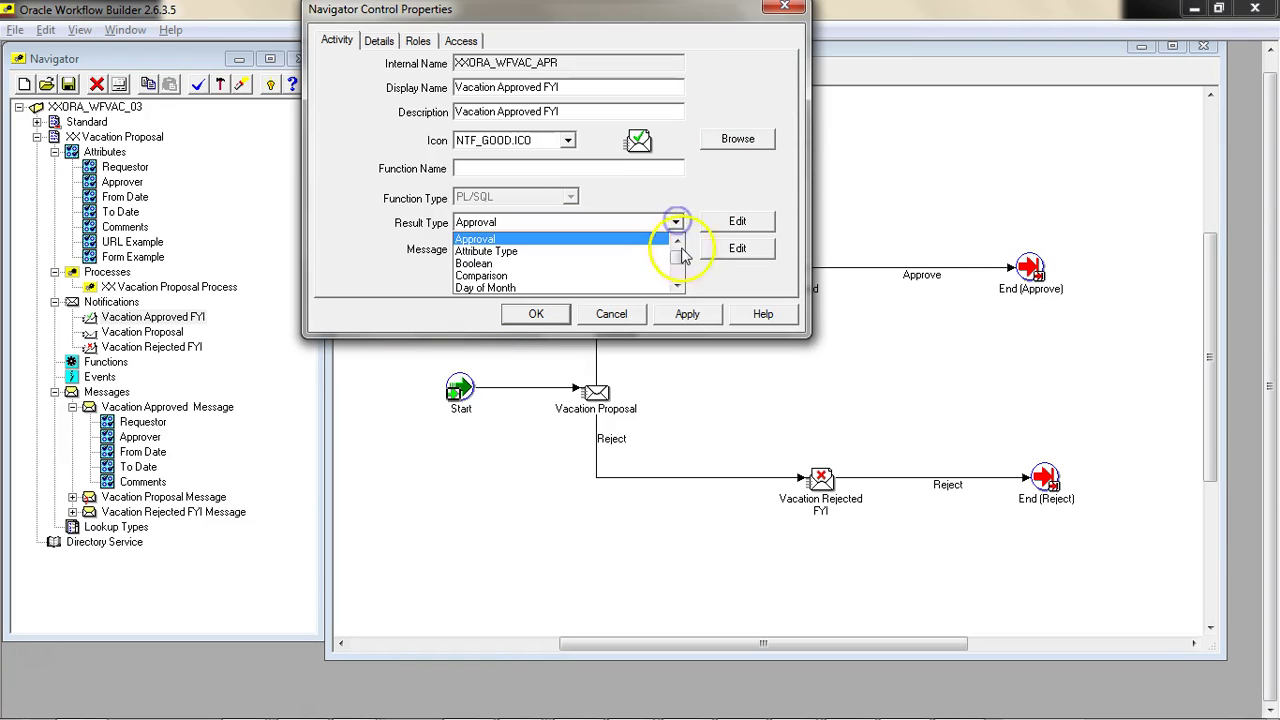
left_click(678, 240)
left_click(600, 239)
left_click(673, 249)
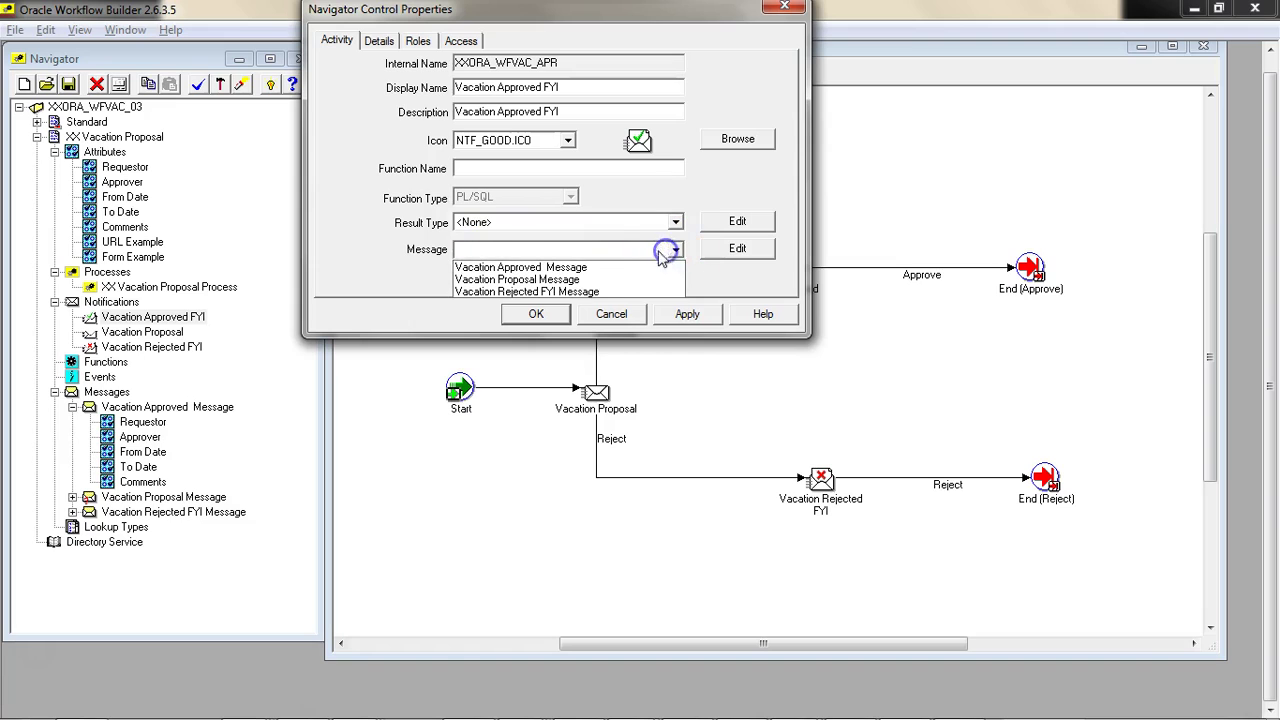
left_click(545, 267)
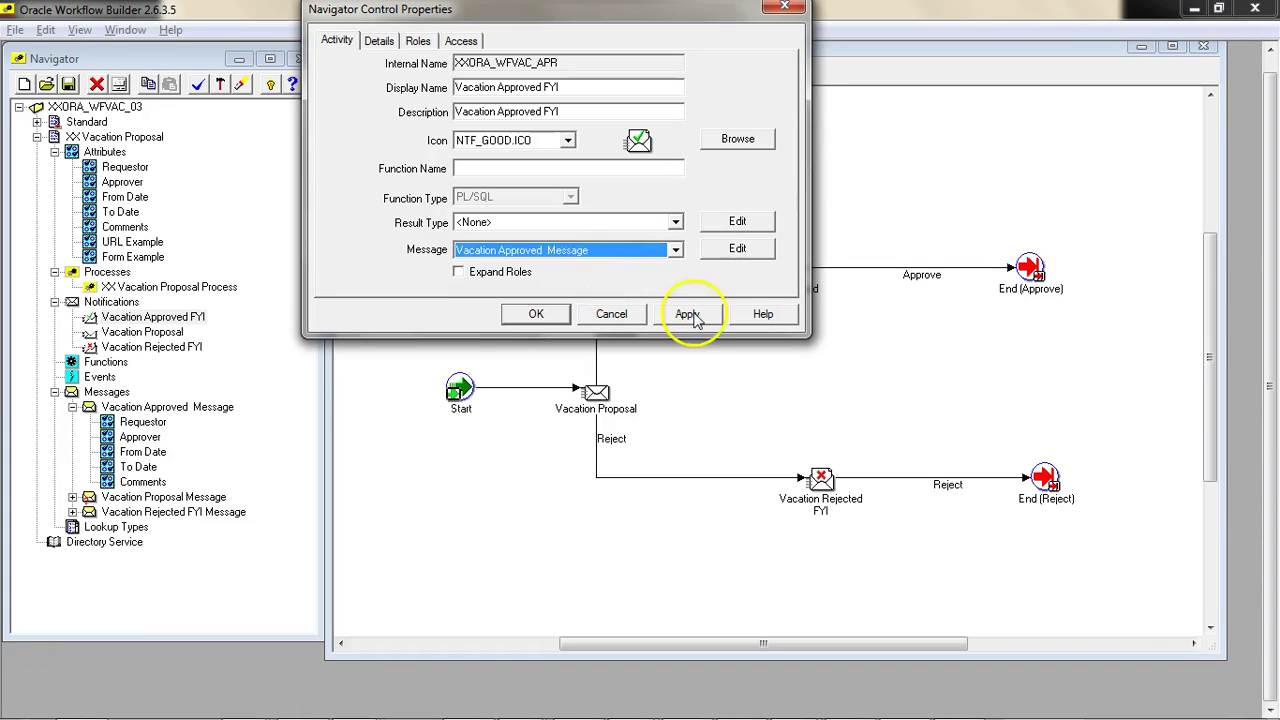
left_click(687, 313)
left_click(536, 313)
Step: Give the Vacation Proposal notification the Approval result type and the Vacation Proposal Message
double_click(160, 331)
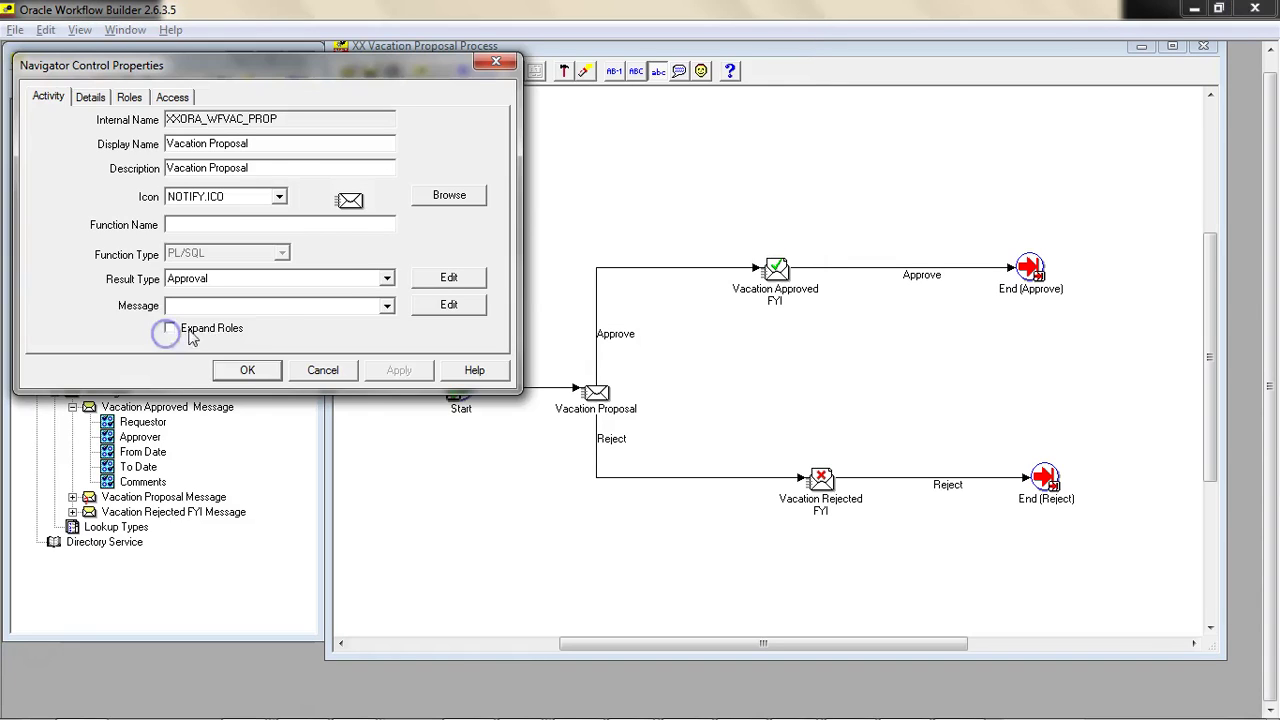
left_click(389, 279)
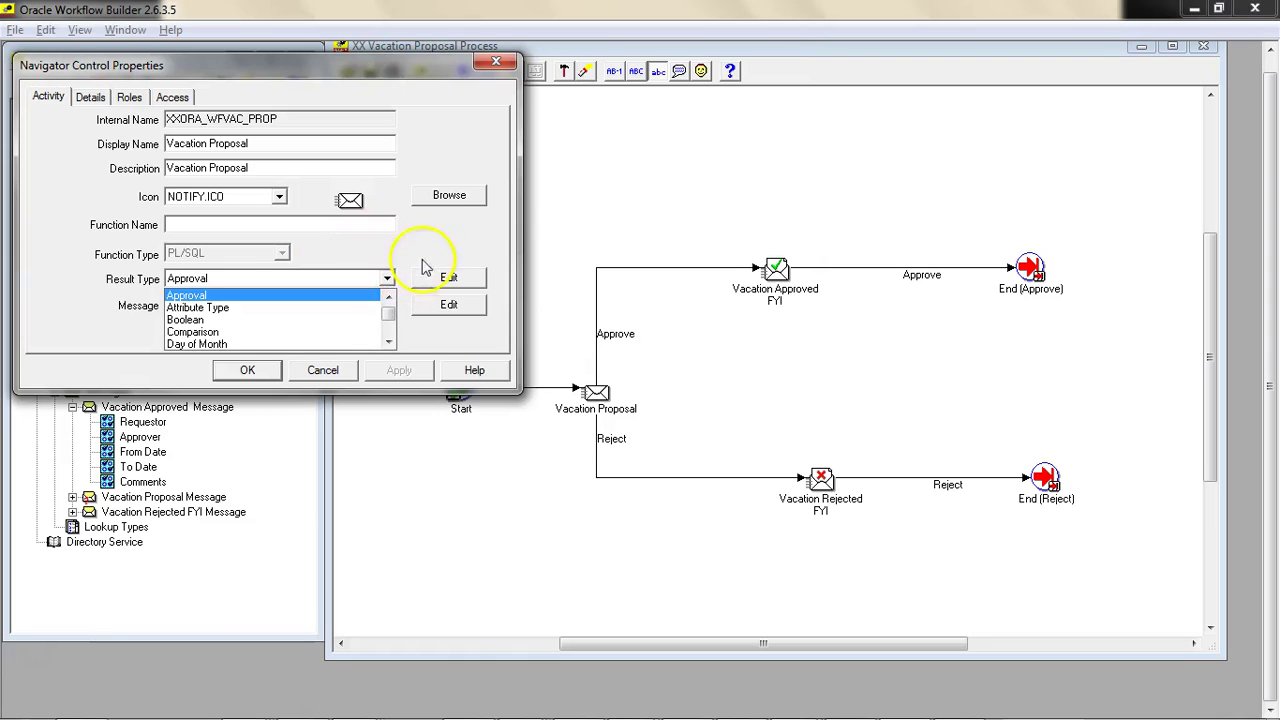
left_click(387, 279)
left_click(387, 305)
left_click(320, 336)
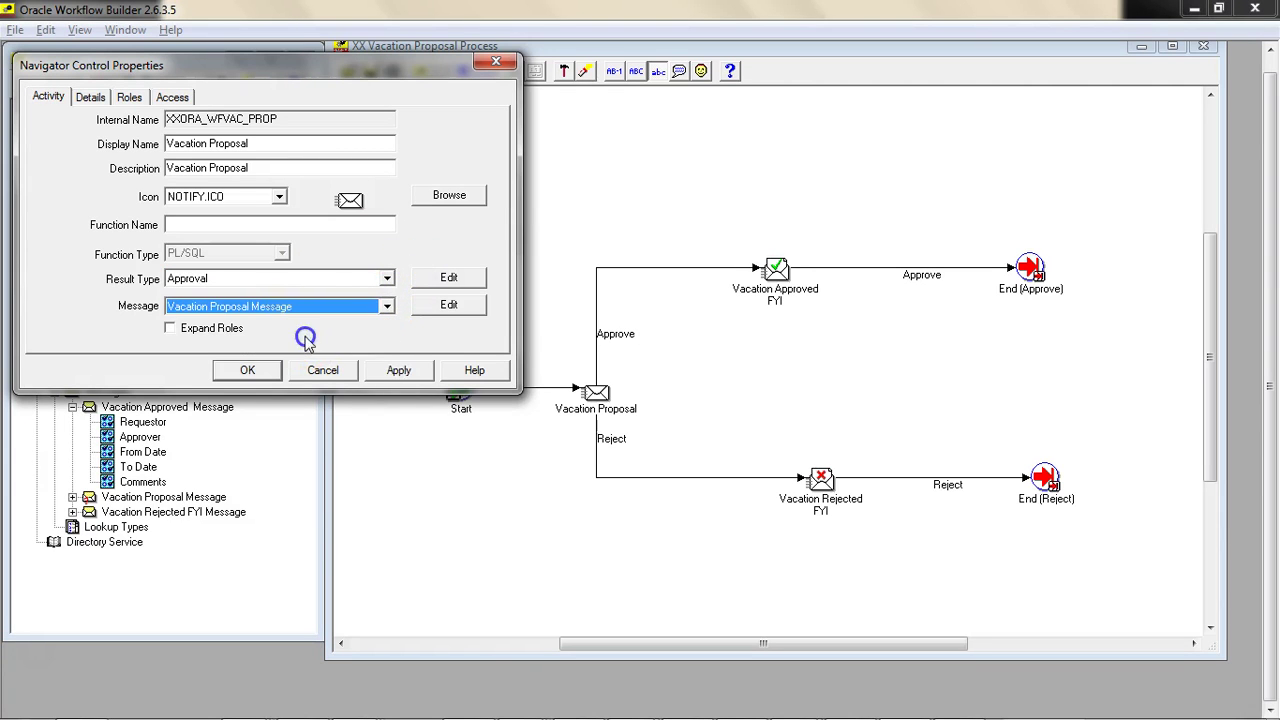
left_click(405, 370)
left_click(250, 370)
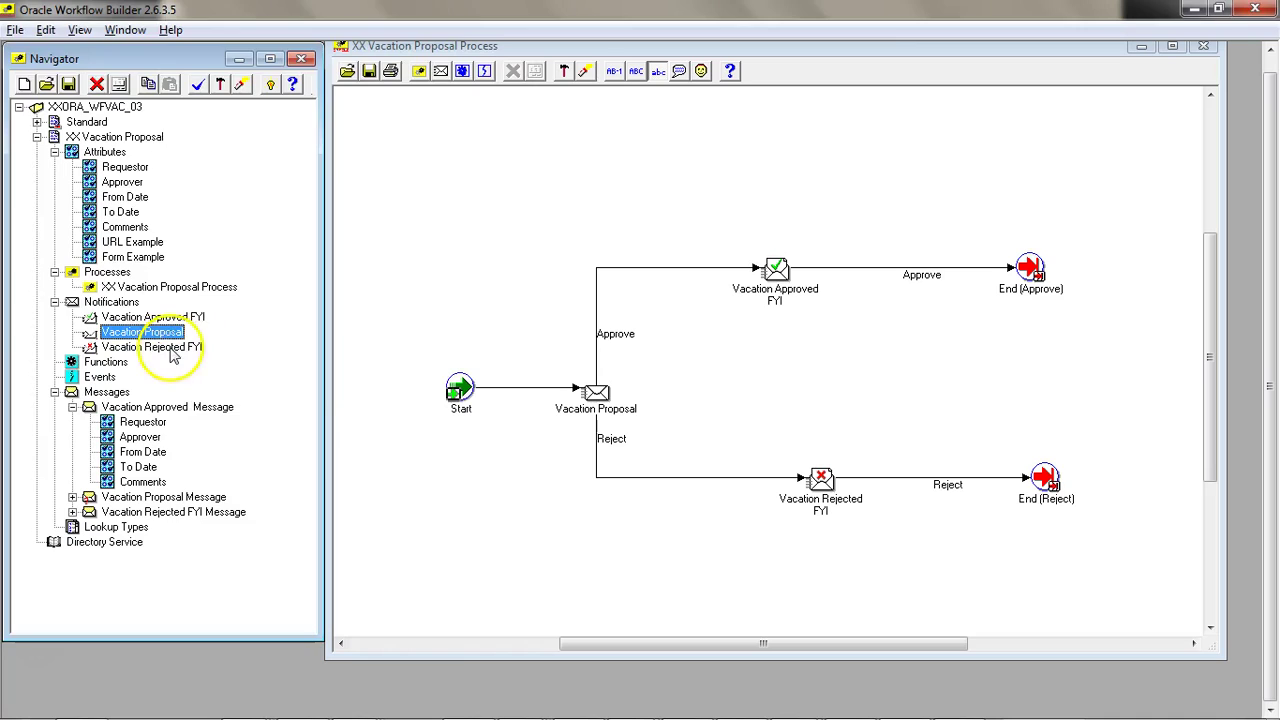
Step: Give the Vacation Rejected FYI notification result type <None> and the Vacation Rejected FYI Message
double_click(170, 340)
left_click(370, 280)
scroll(323, 294, "up", 1)
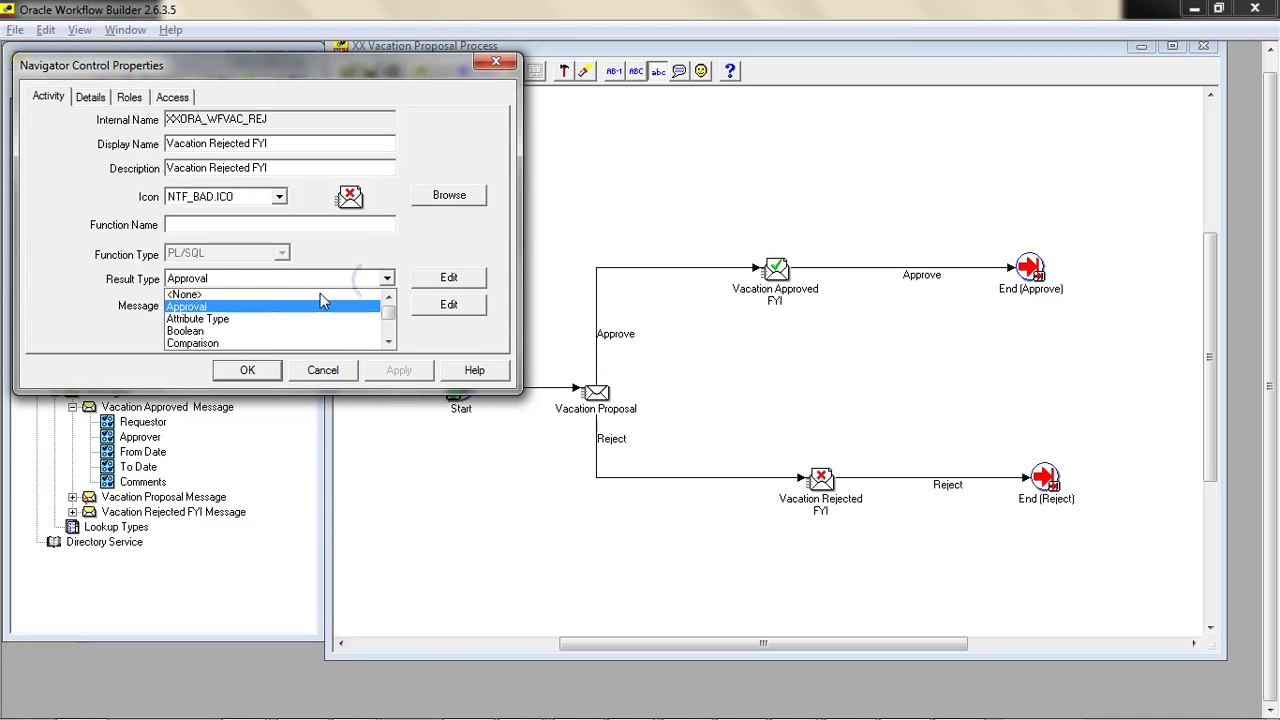
left_click(251, 292)
left_click(362, 309)
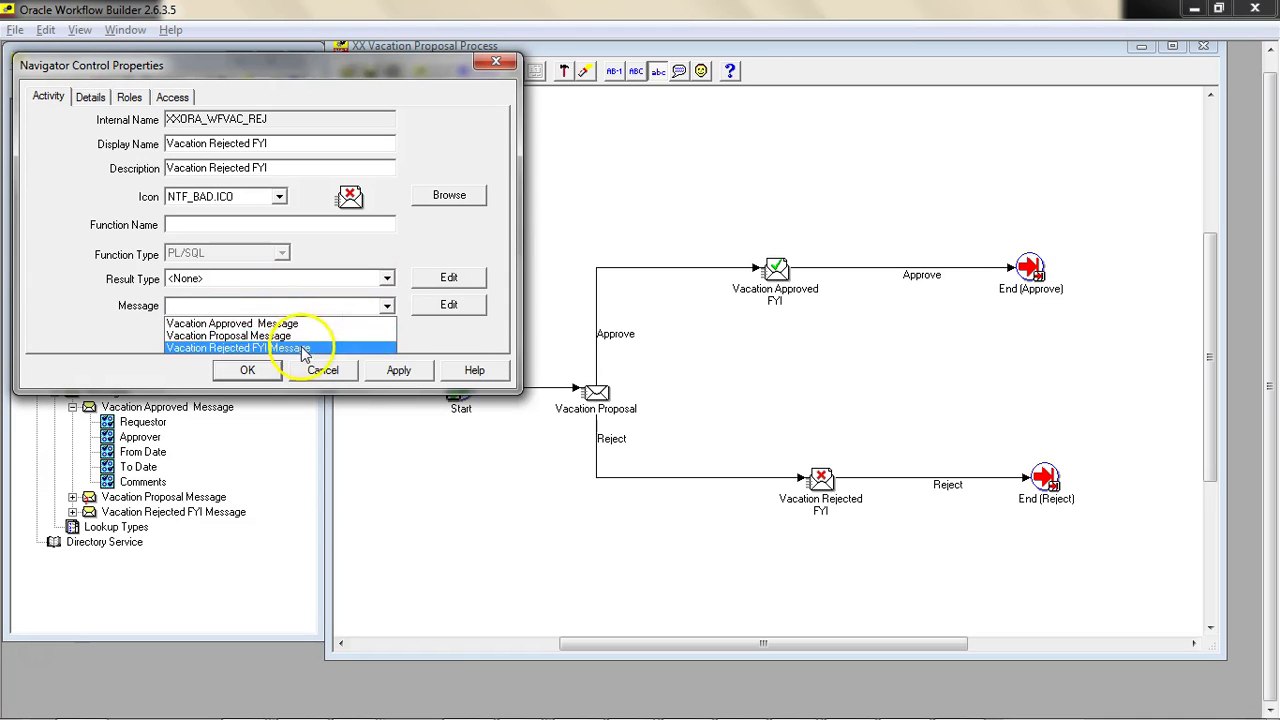
left_click(337, 348)
left_click(400, 374)
left_click(266, 376)
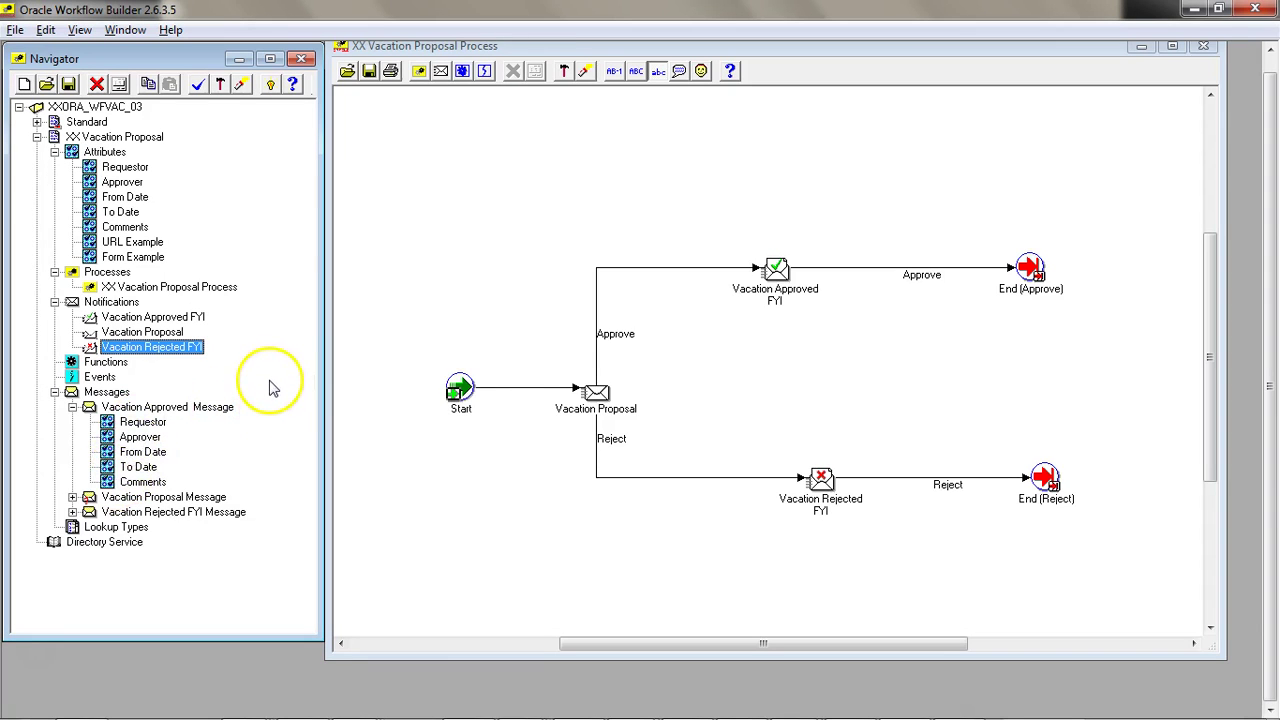
left_click(116, 152)
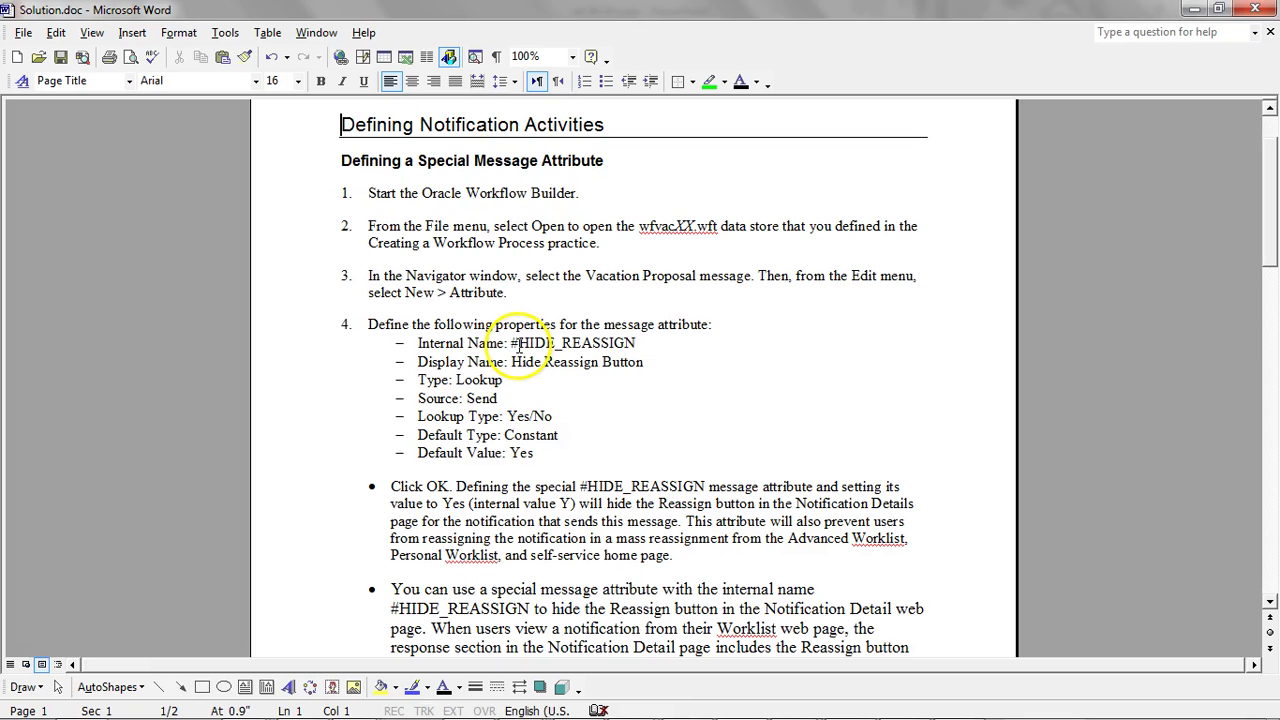
Step: Create a new Vacation Proposal attribute with internal name #HIDE_REASSIGN copied from the notes
double_click(607, 345)
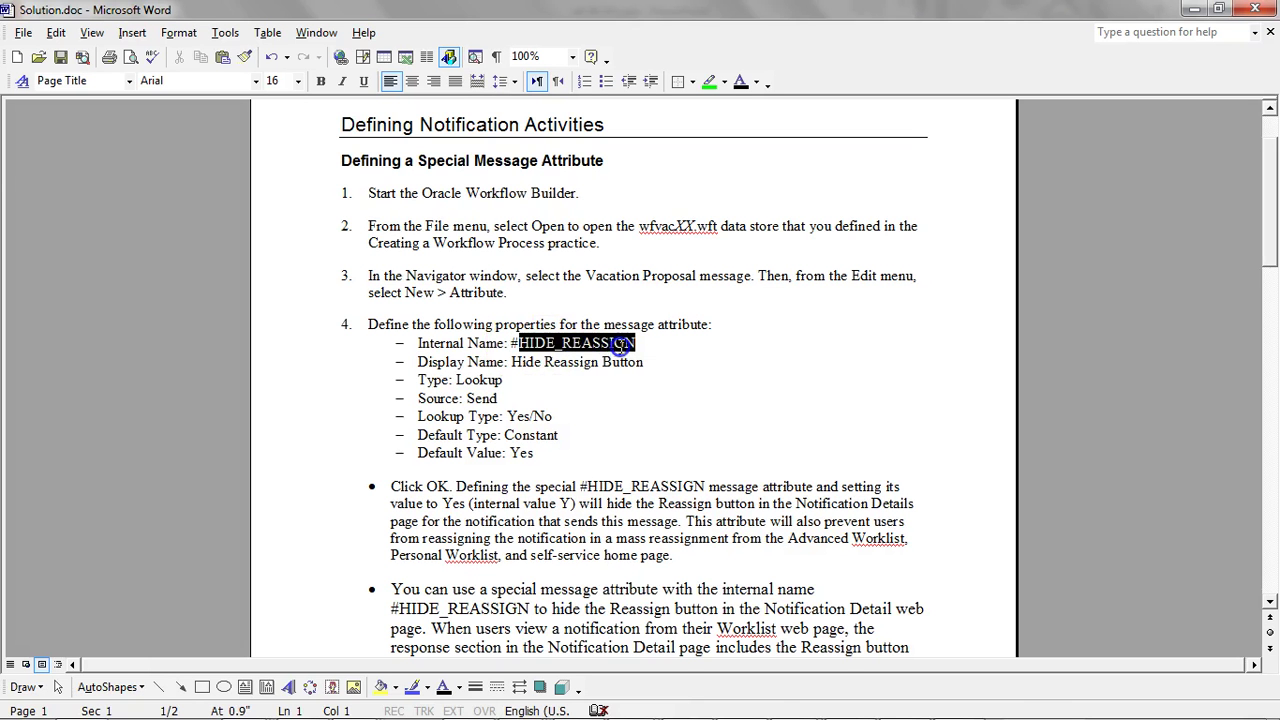
left_click_drag(512, 343, 658, 345)
key("ctrl+c")
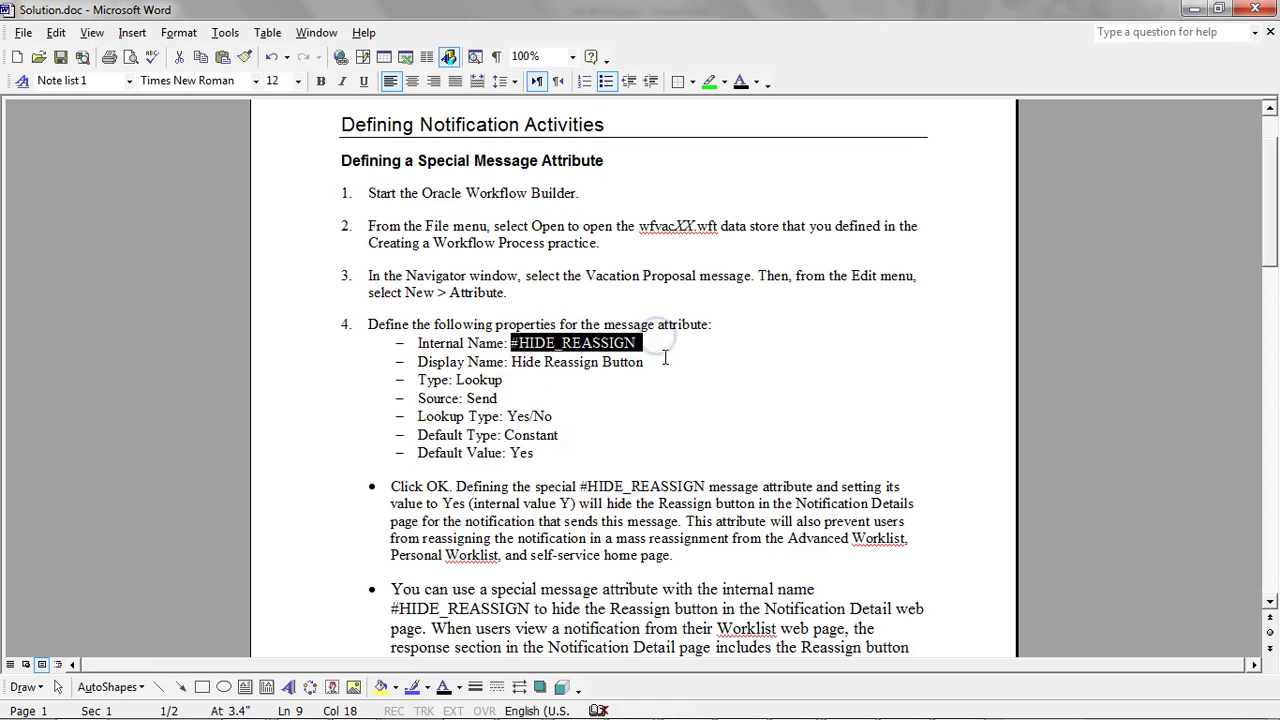
key("alt+Tab")
left_click(318, 510)
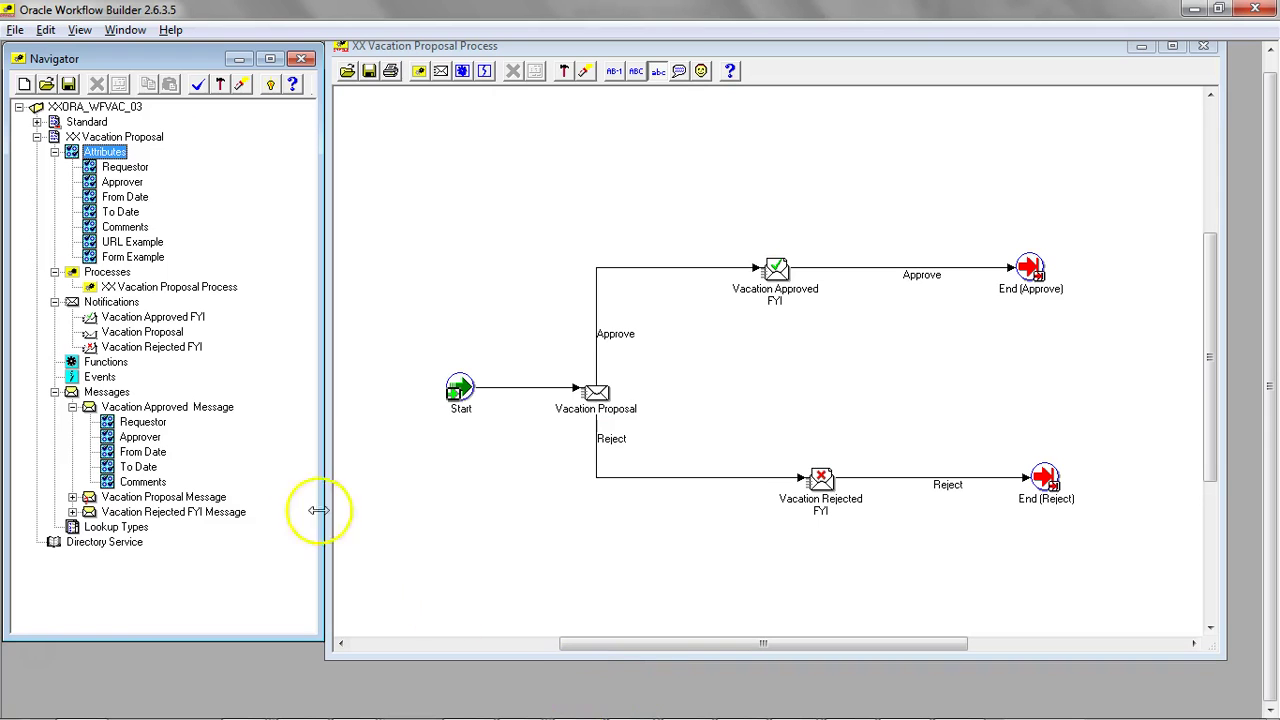
right_click(106, 151)
left_click(165, 167)
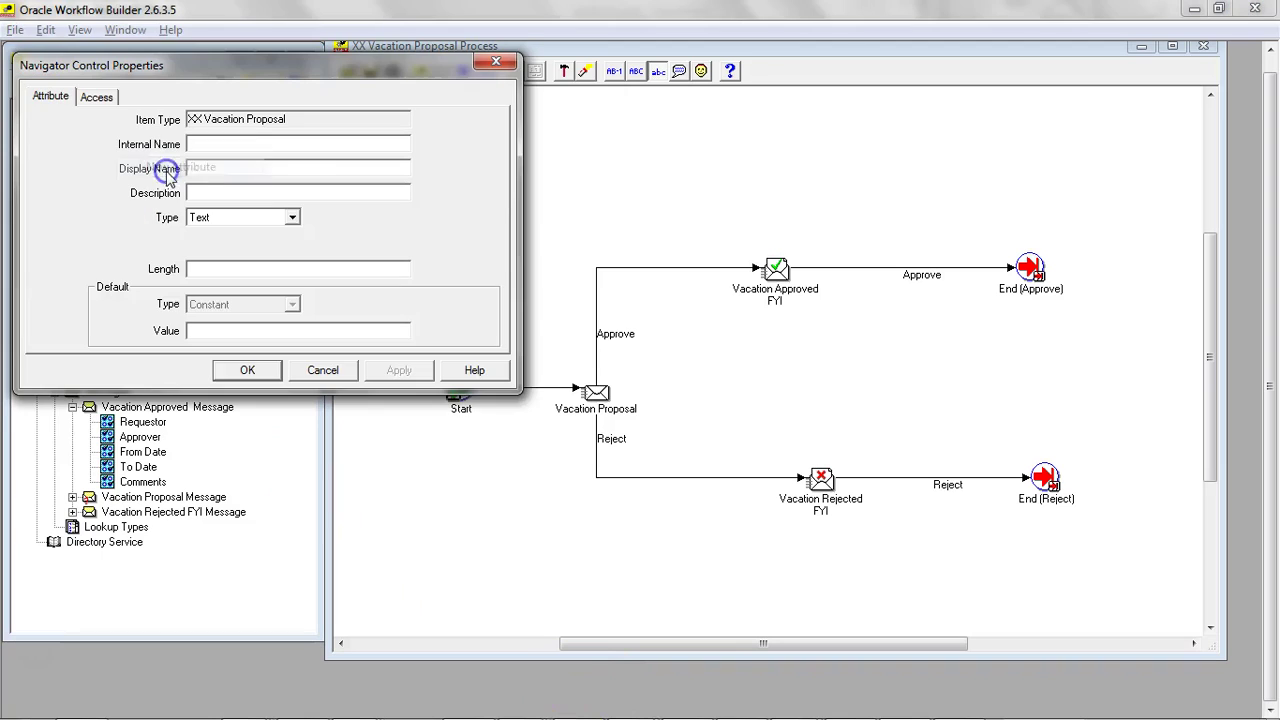
left_click(286, 146)
key("ctrl+v")
left_click(301, 170)
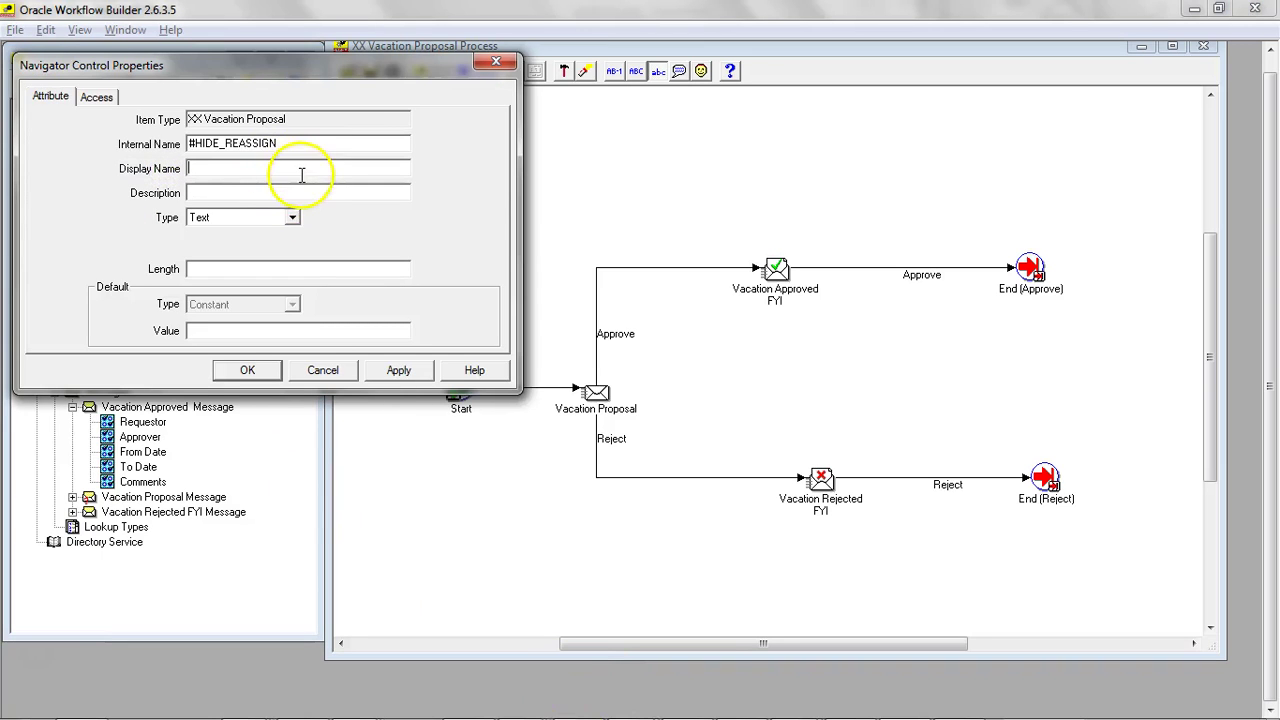
Step: Set the attribute's display name to 'Hide Reassign Button' from the notes
key("alt+Tab")
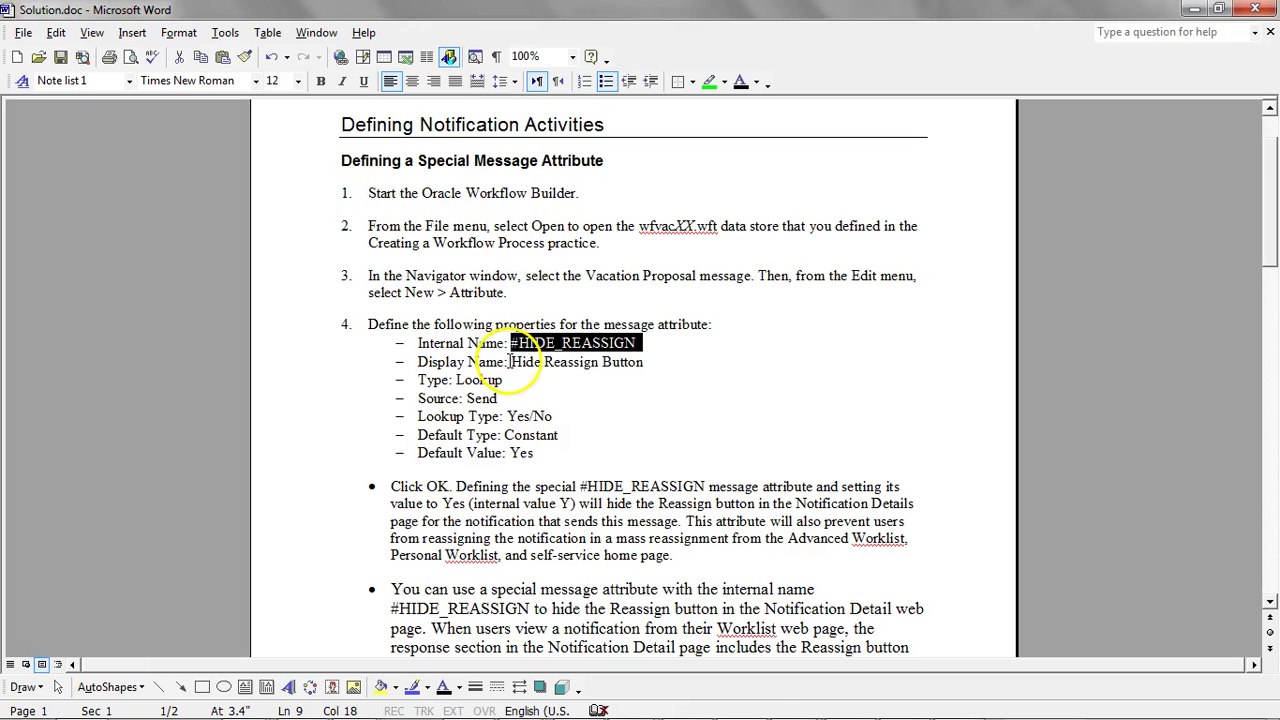
left_click_drag(510, 362, 643, 363)
key("ctrl+c")
key("alt+Tab")
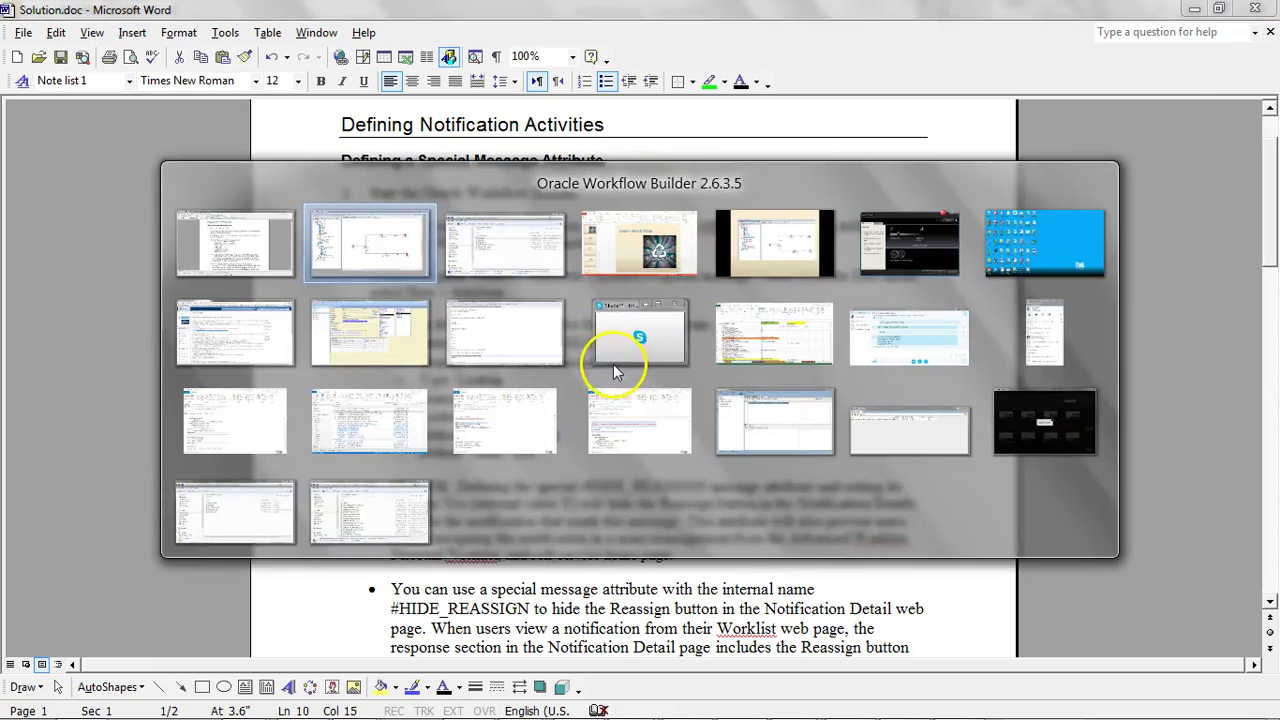
key("ctrl+v")
Step: Make the attribute type Lookup with the Yes/No lookup type
key("alt+Tab")
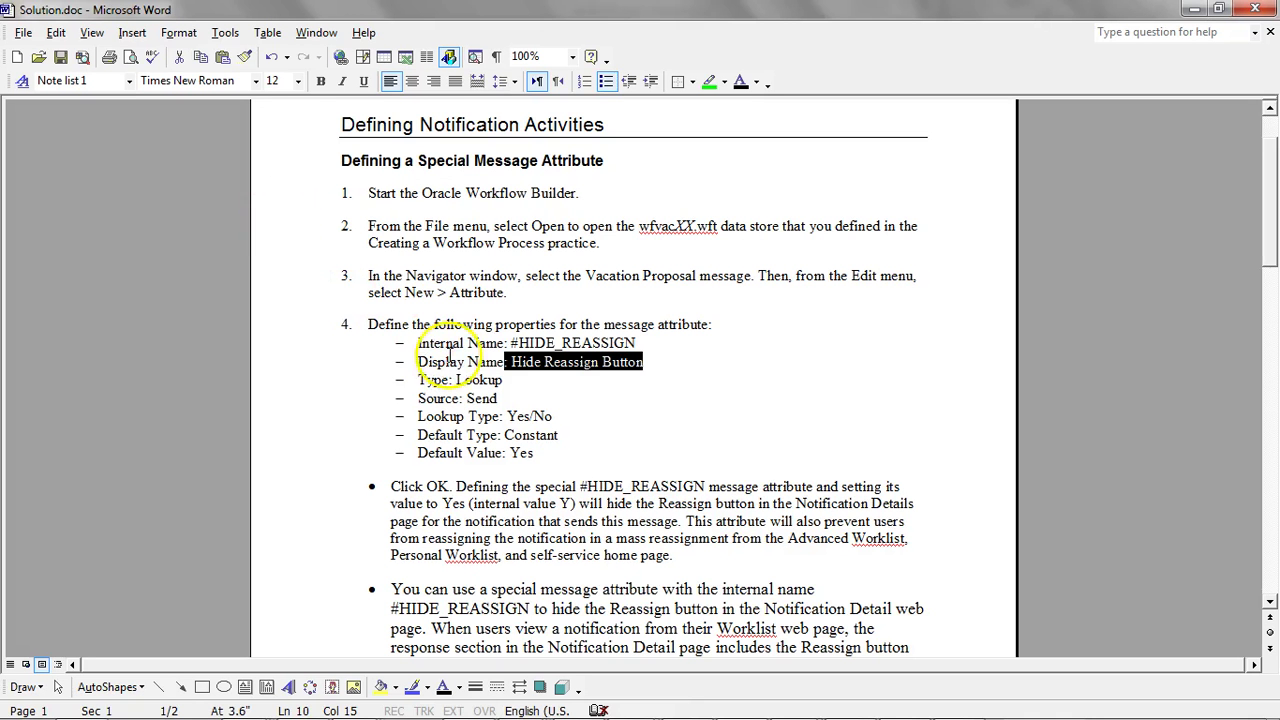
left_click_drag(452, 380, 502, 380)
key("alt+Tab")
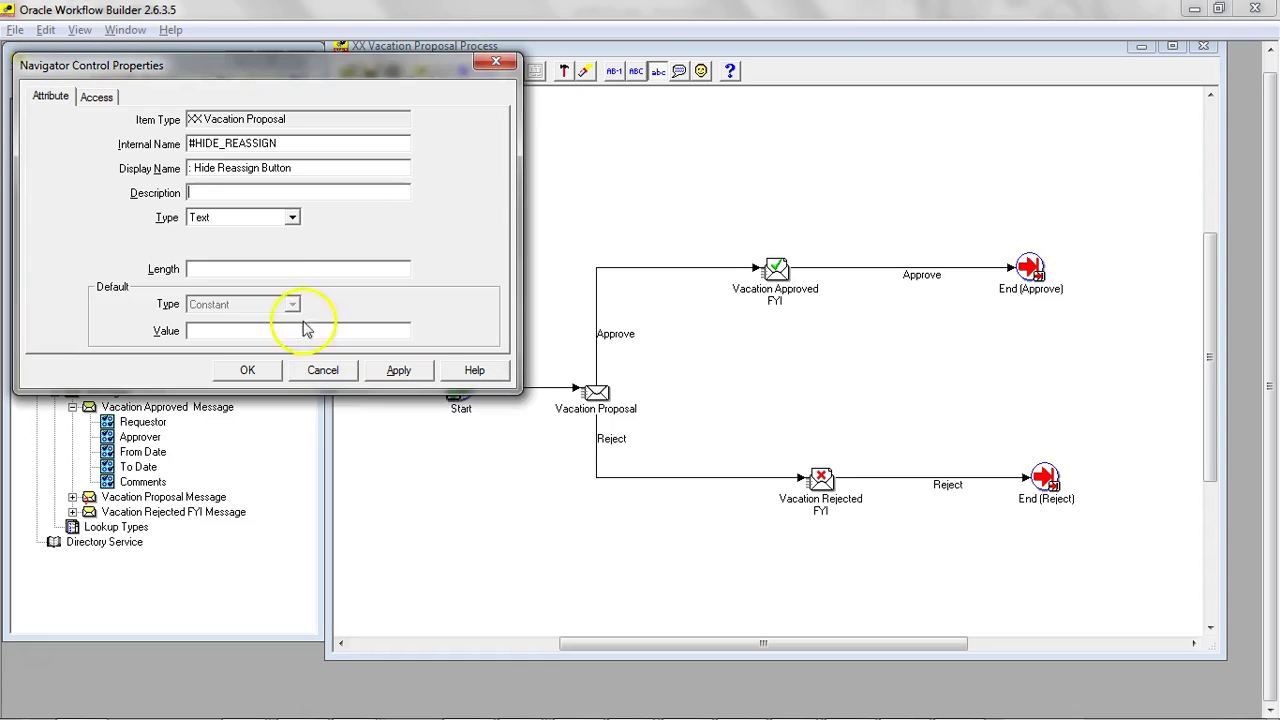
left_click(258, 217)
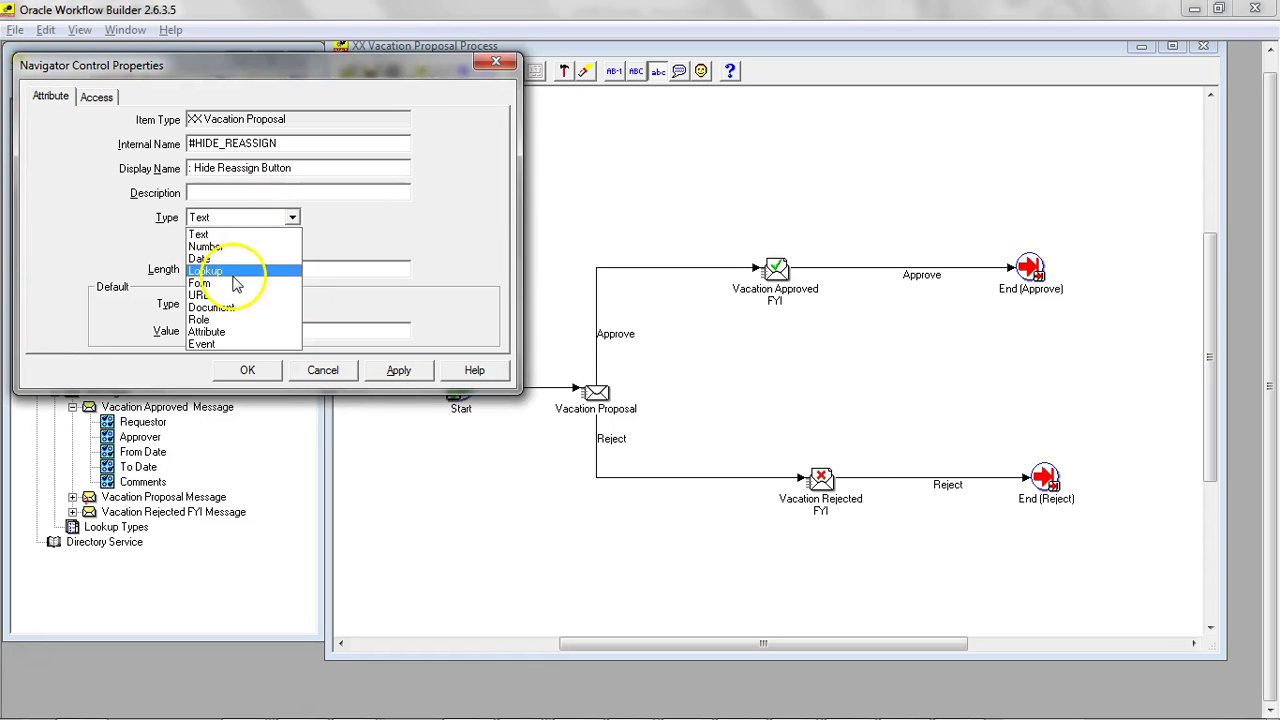
left_click(238, 271)
left_click(233, 270)
key("alt+Tab")
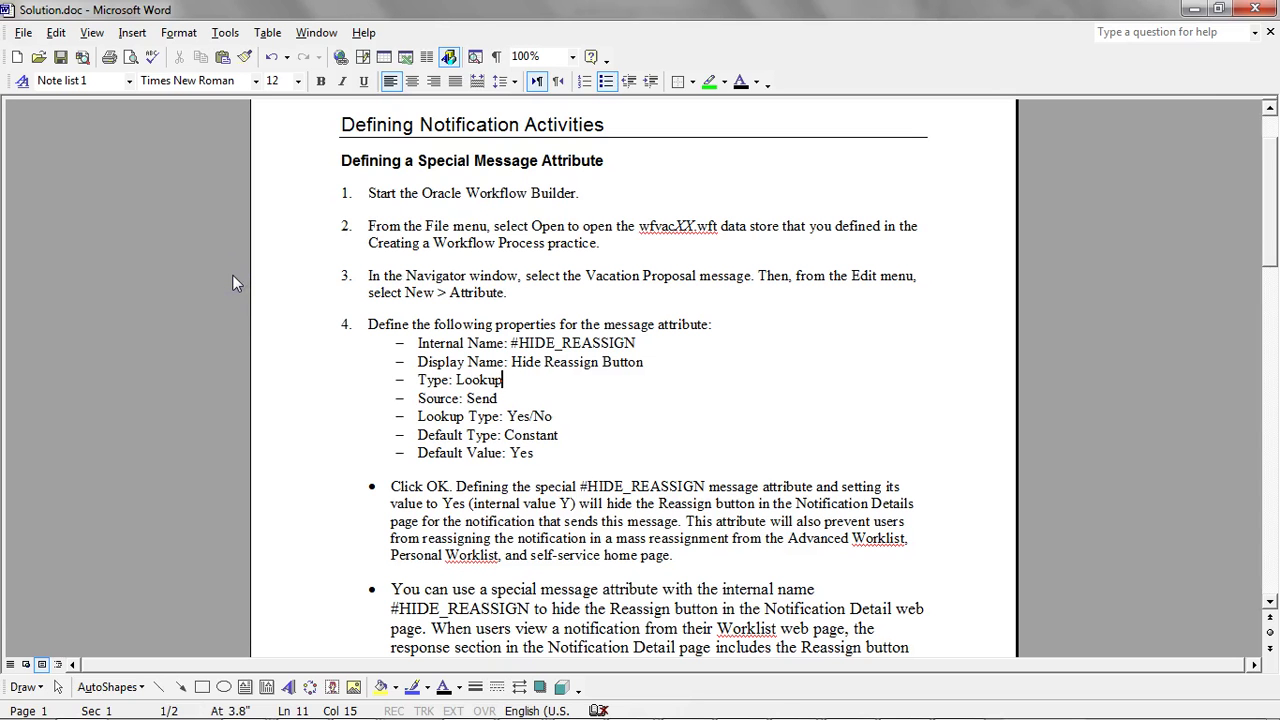
key("alt+Tab")
left_click(232, 270)
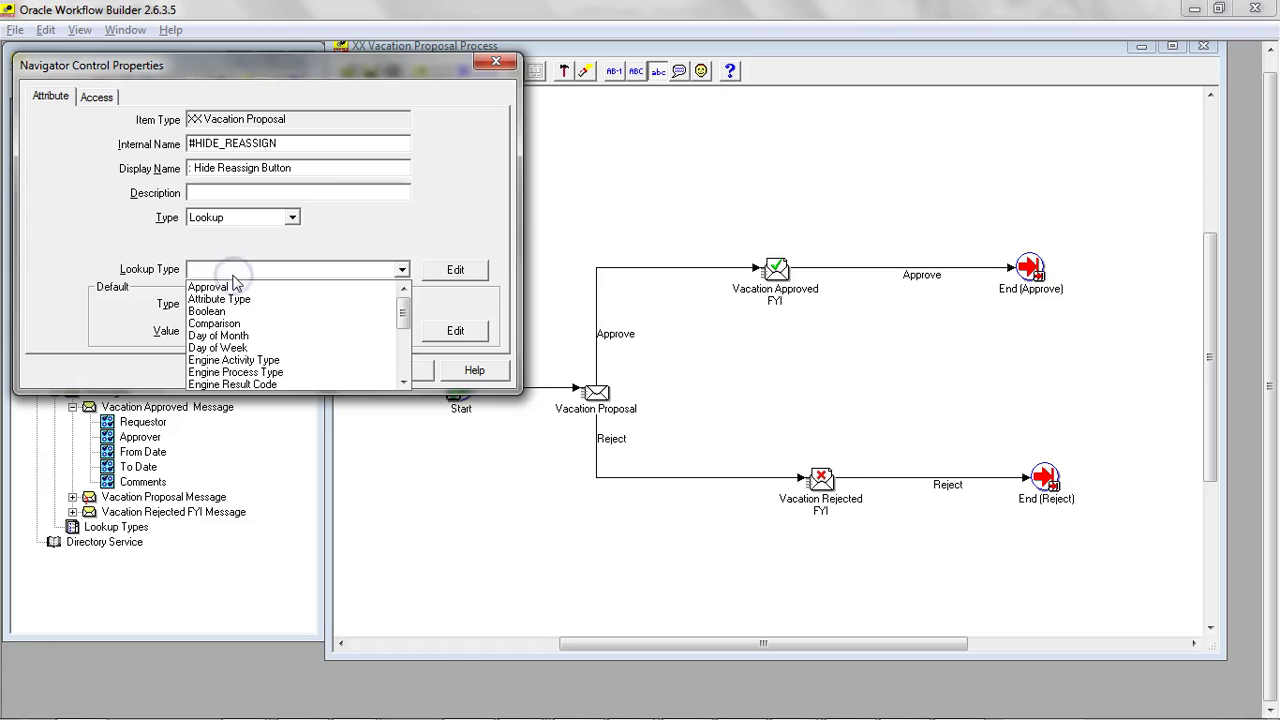
key("y")
key("Tab")
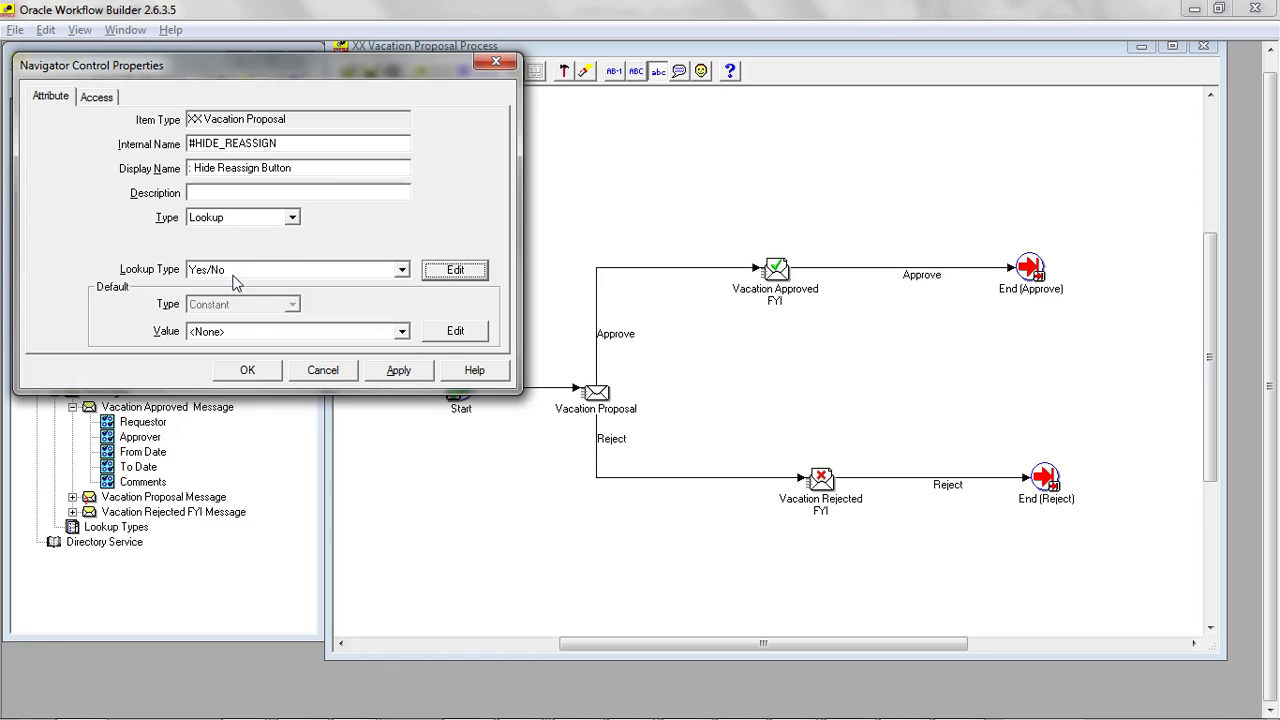
Step: Set the attribute's default value to Yes and save it
left_click(322, 332)
left_click(251, 369)
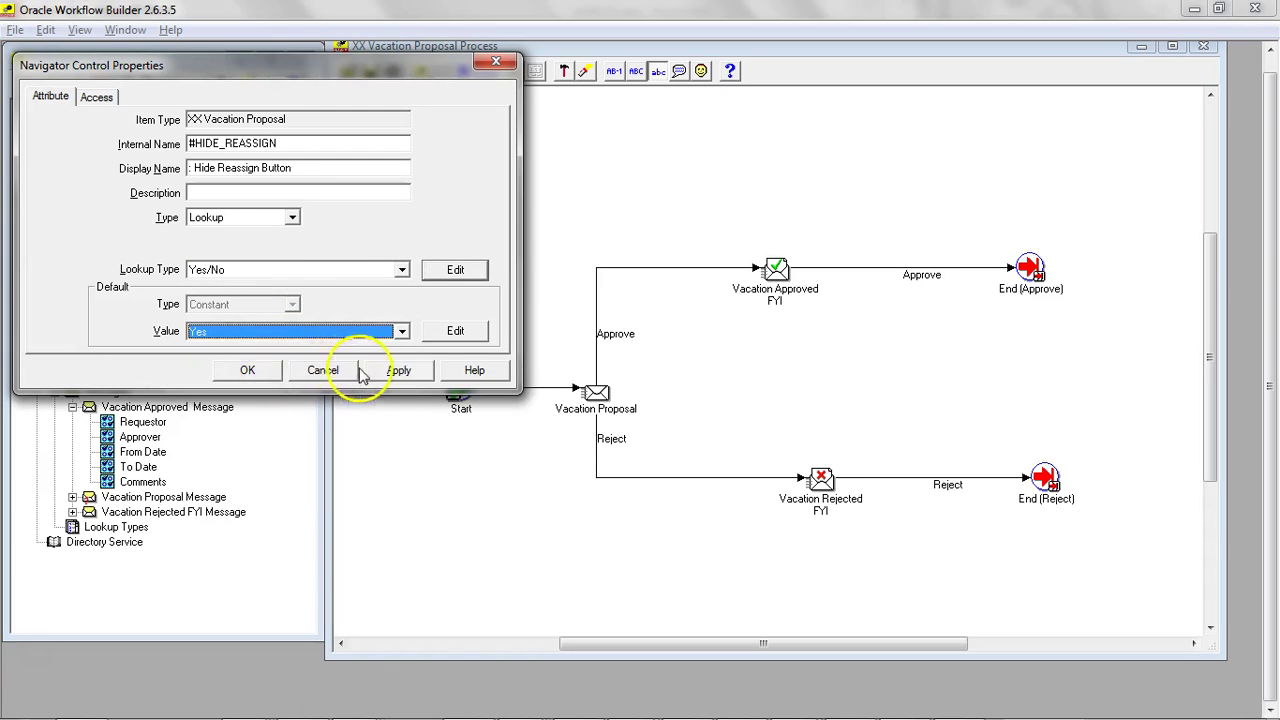
left_click(388, 371)
left_click(254, 370)
key("alt+Tab")
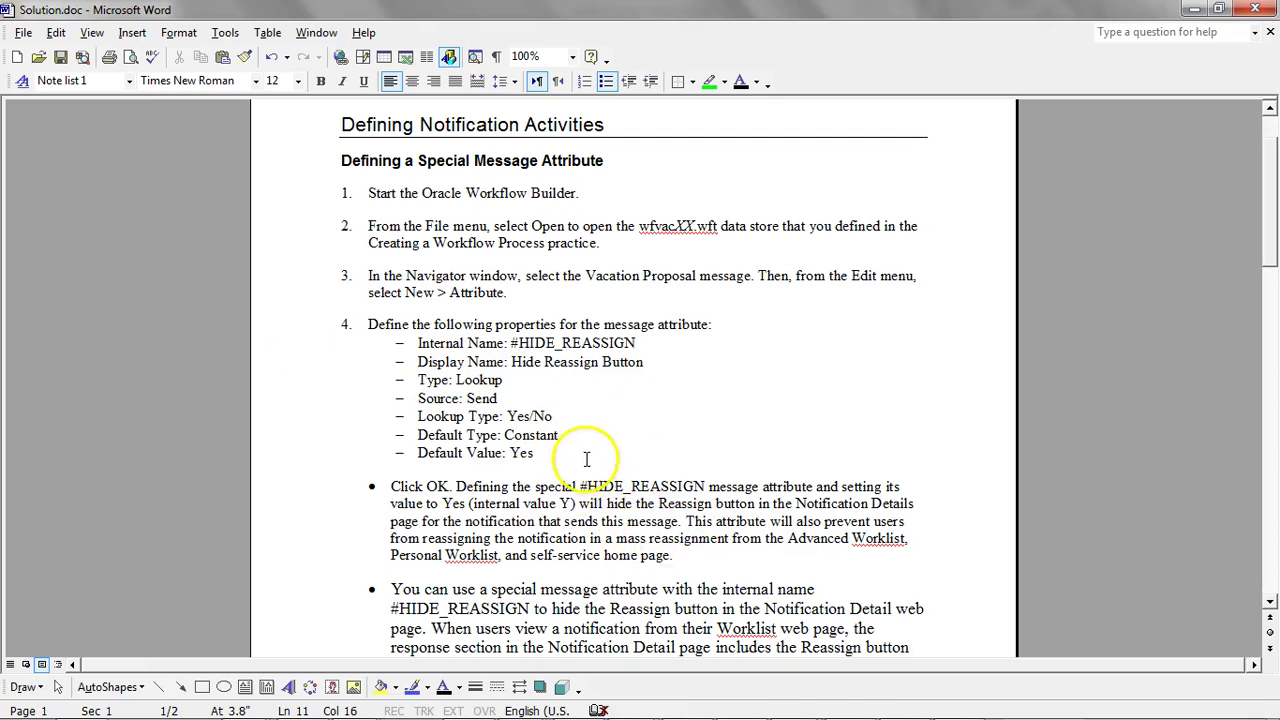
Step: Scroll through the Solution.doc notes on hiding Reassign, then return to Workflow Builder
scroll(455, 540, "down", 1)
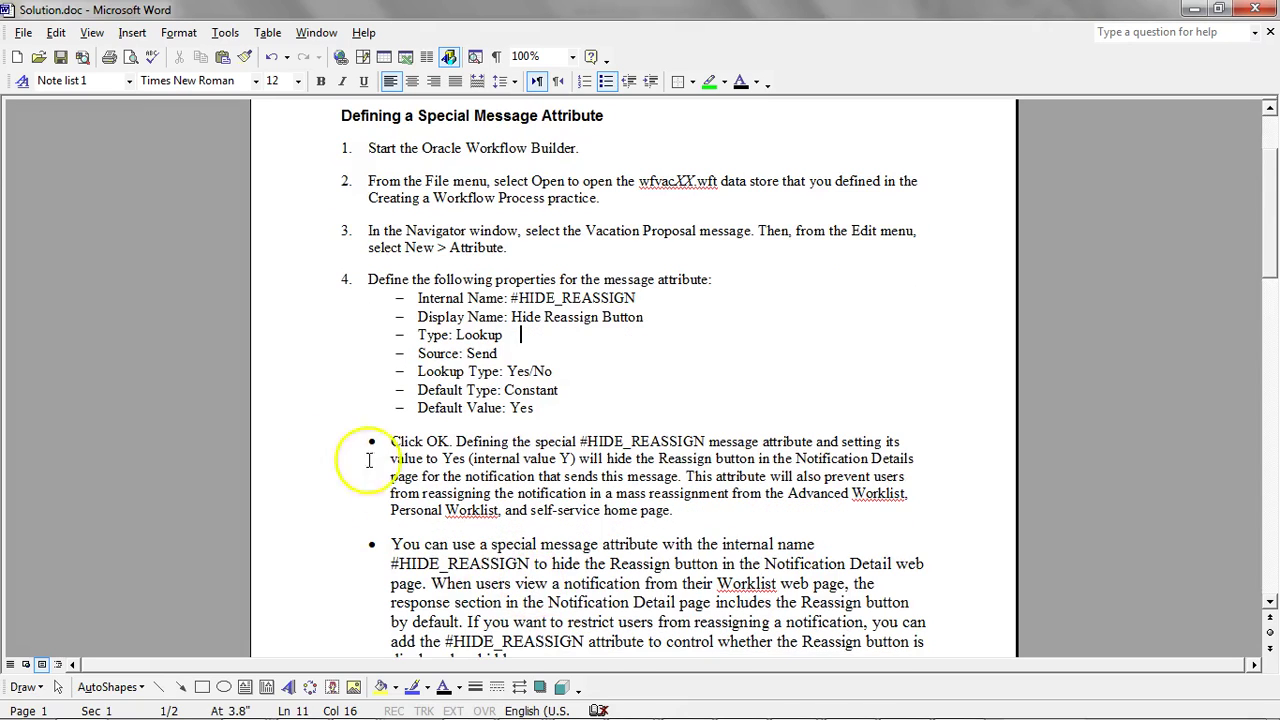
scroll(445, 575, "down", 1)
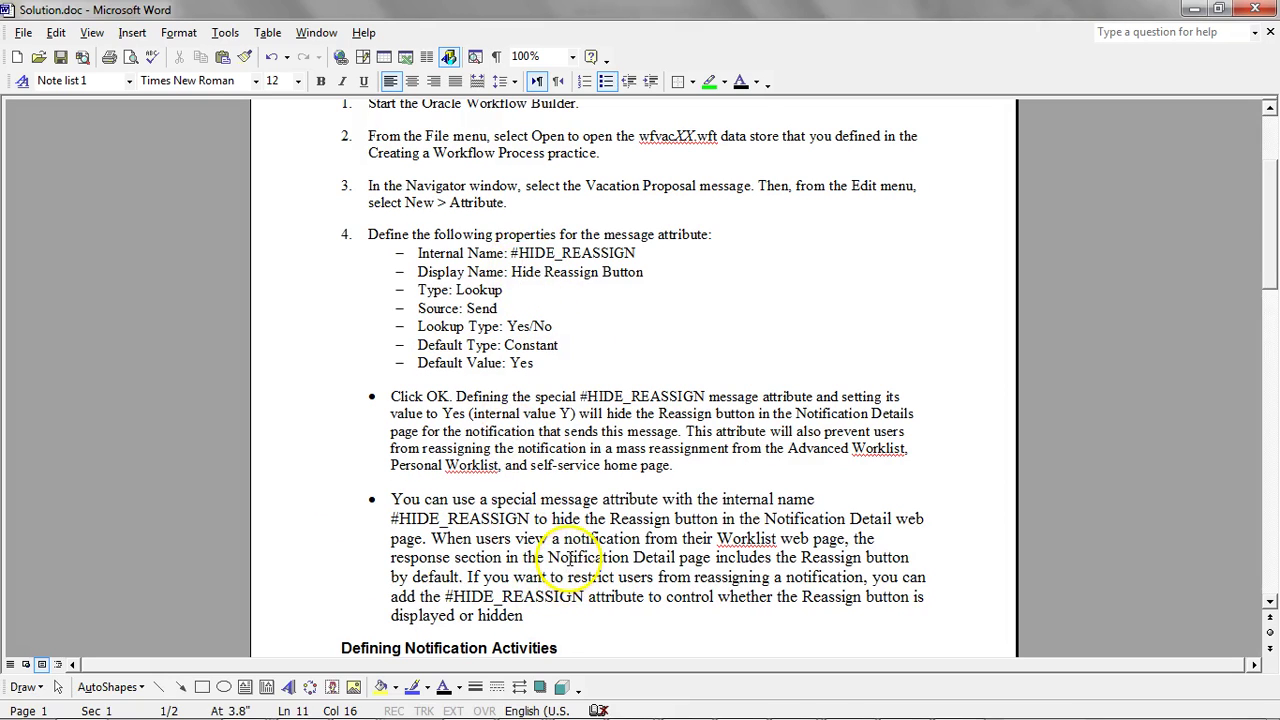
key("alt+Tab")
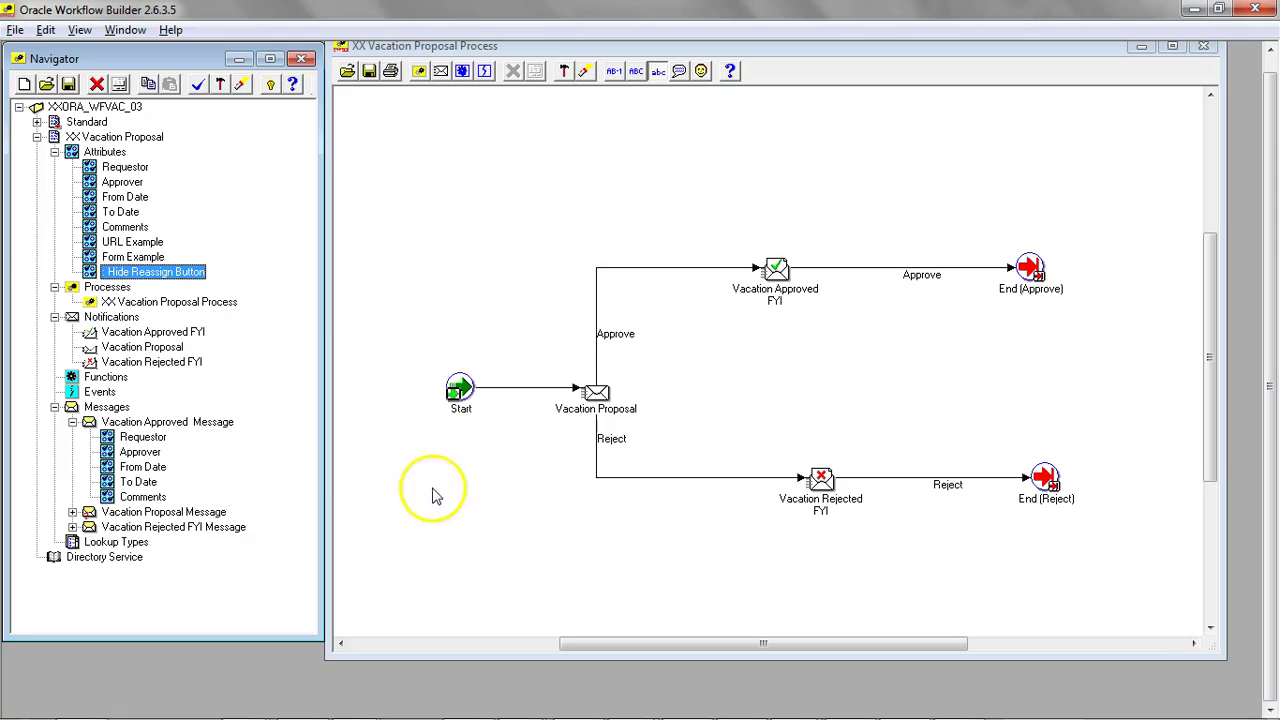
left_click(15, 30)
left_click(84, 203)
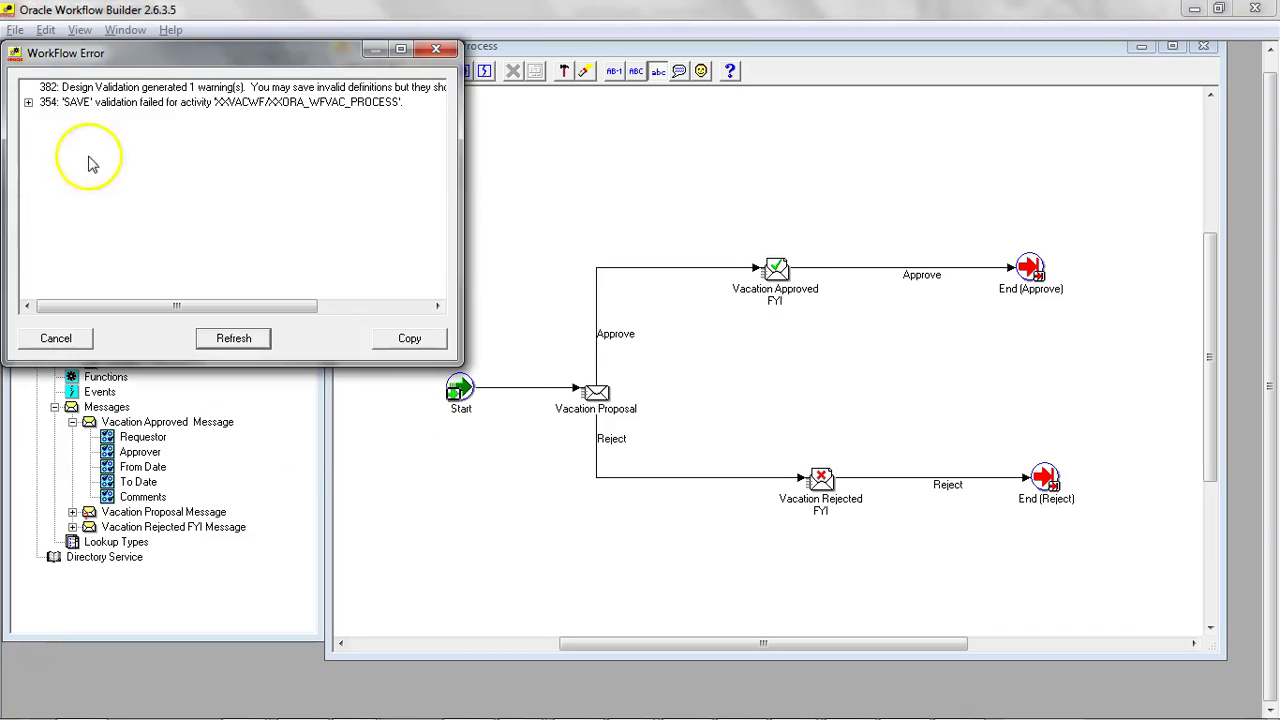
left_click(29, 103)
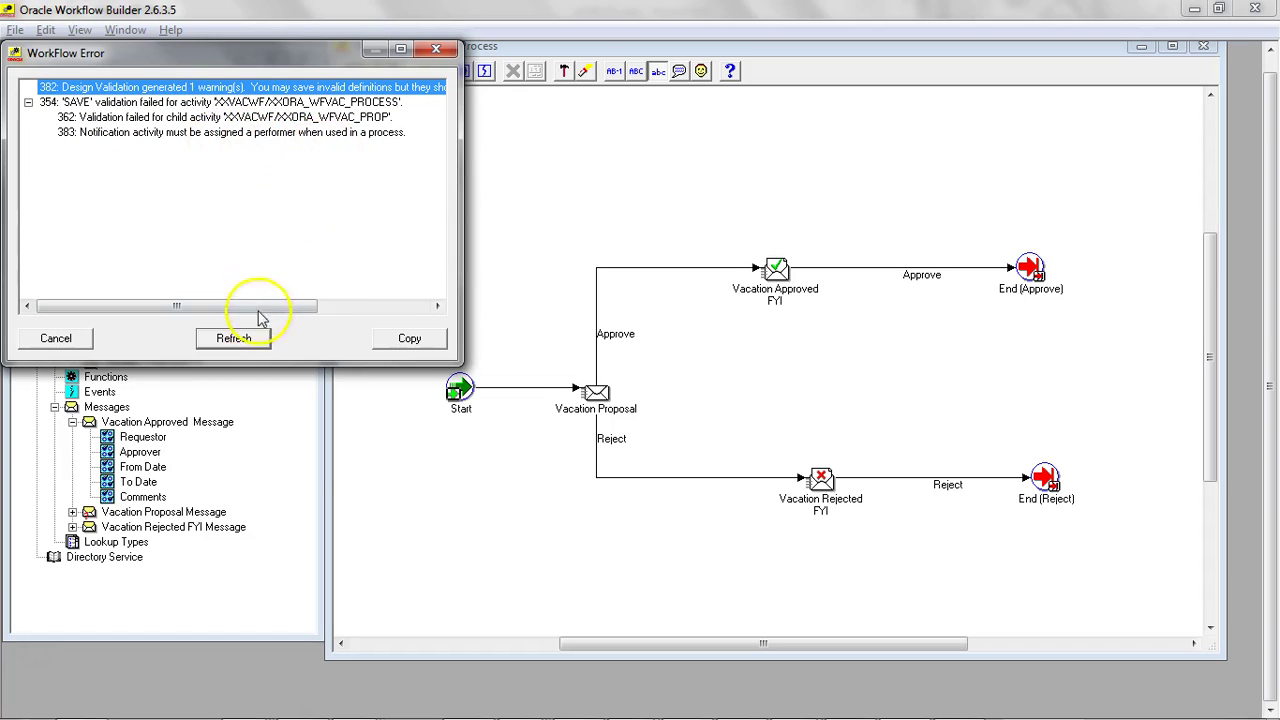
left_click(56, 339)
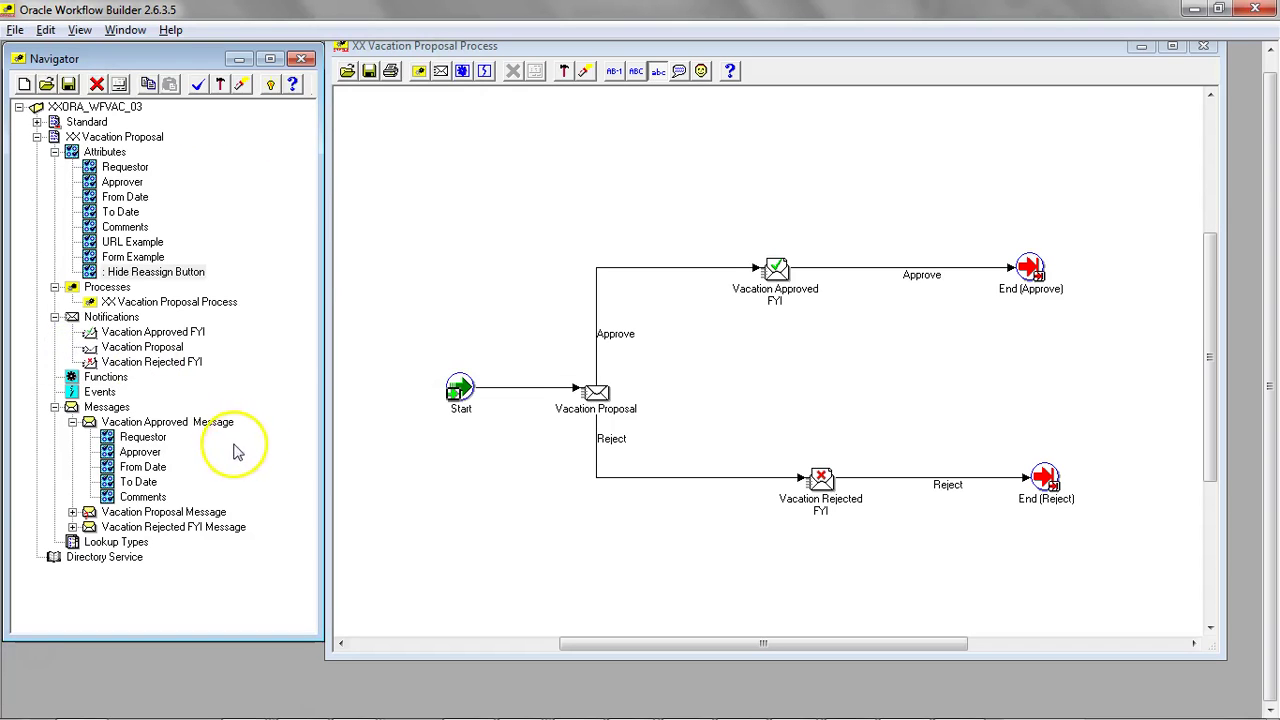
double_click(170, 347)
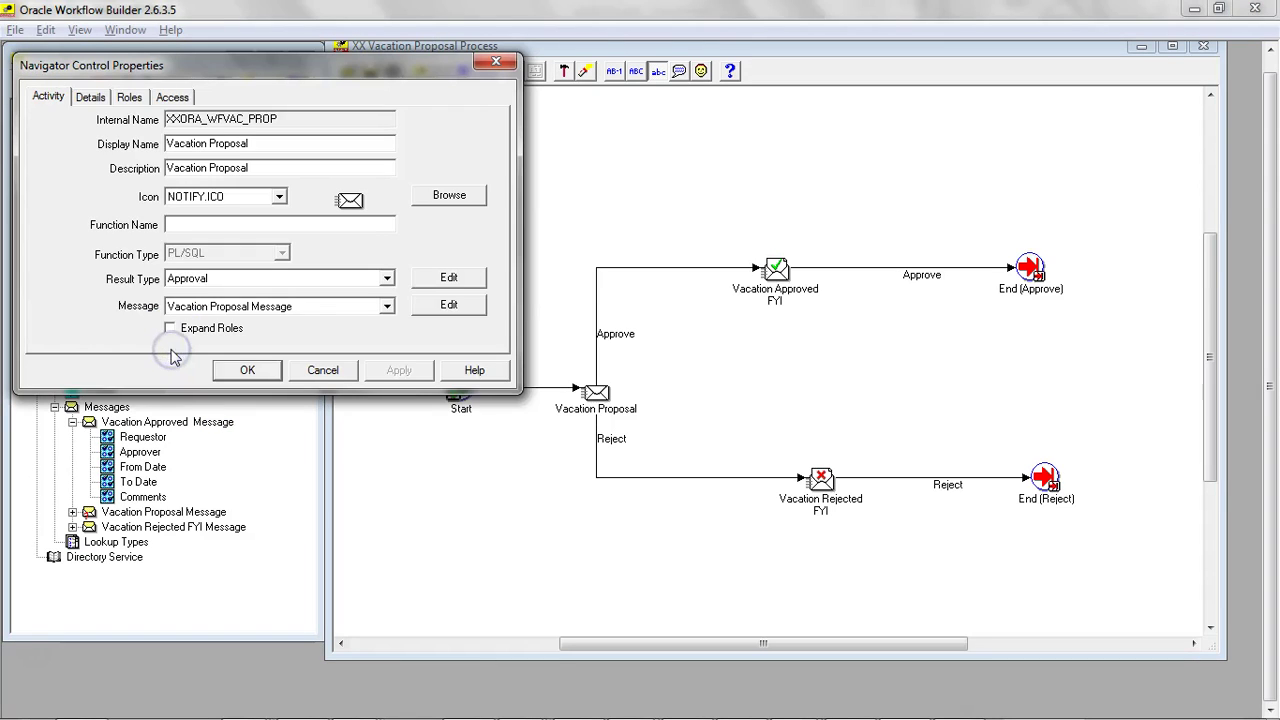
left_click(133, 99)
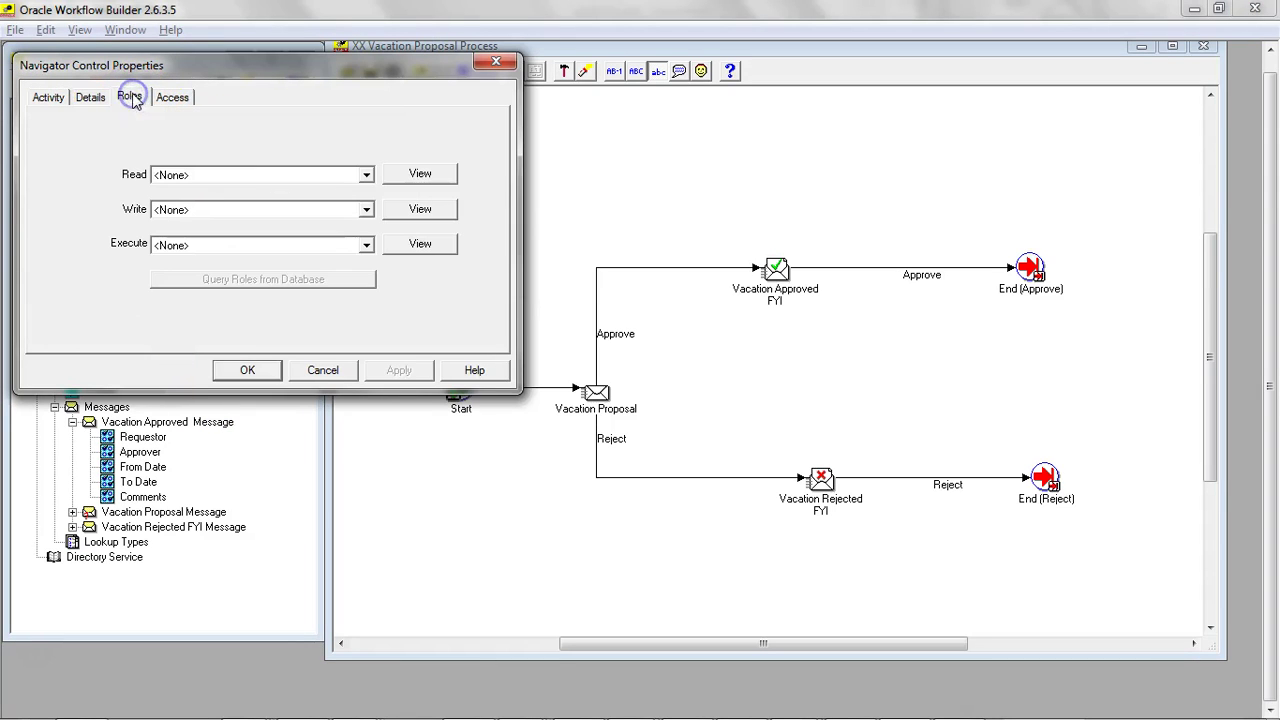
left_click(174, 98)
key("Escape")
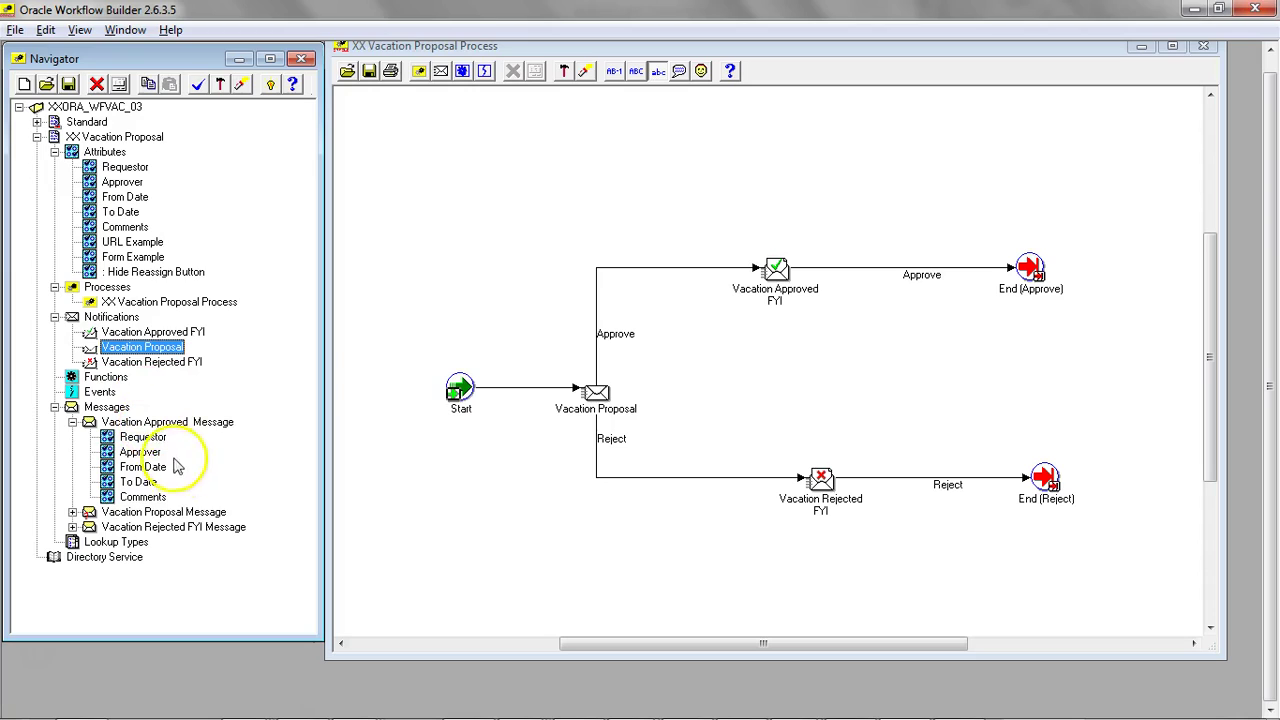
double_click(192, 512)
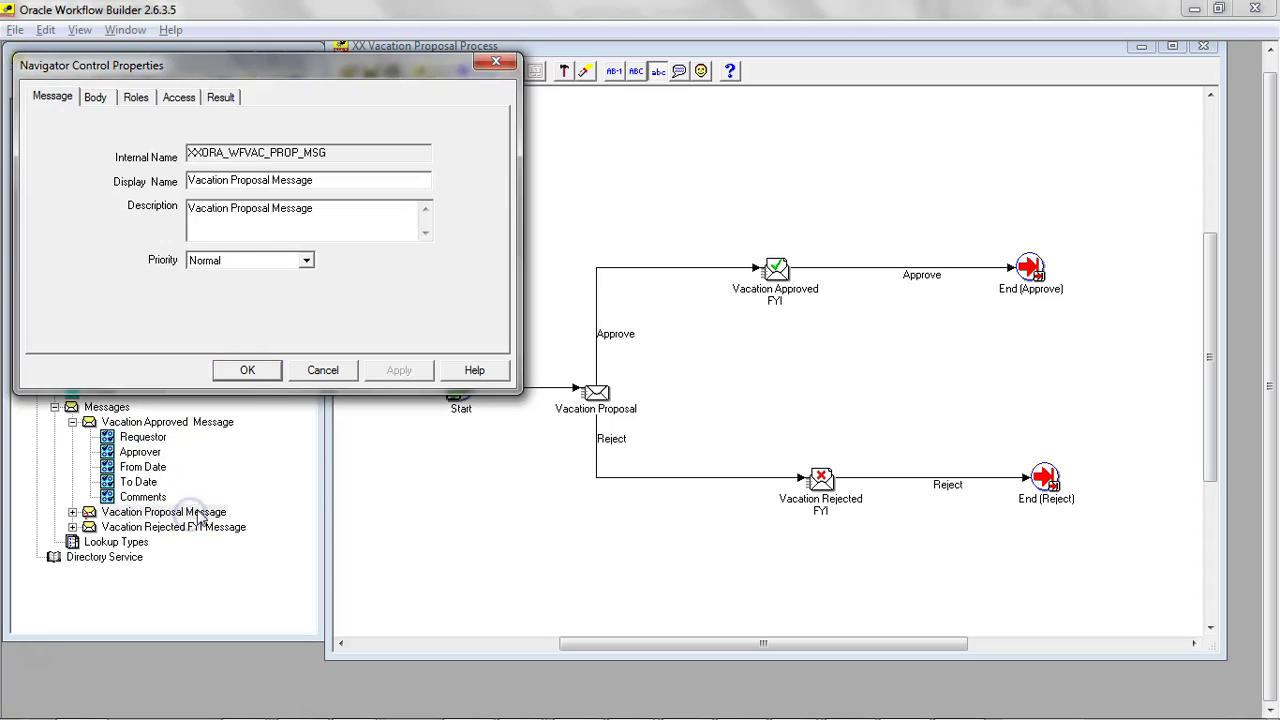
left_click(136, 97)
left_click(186, 97)
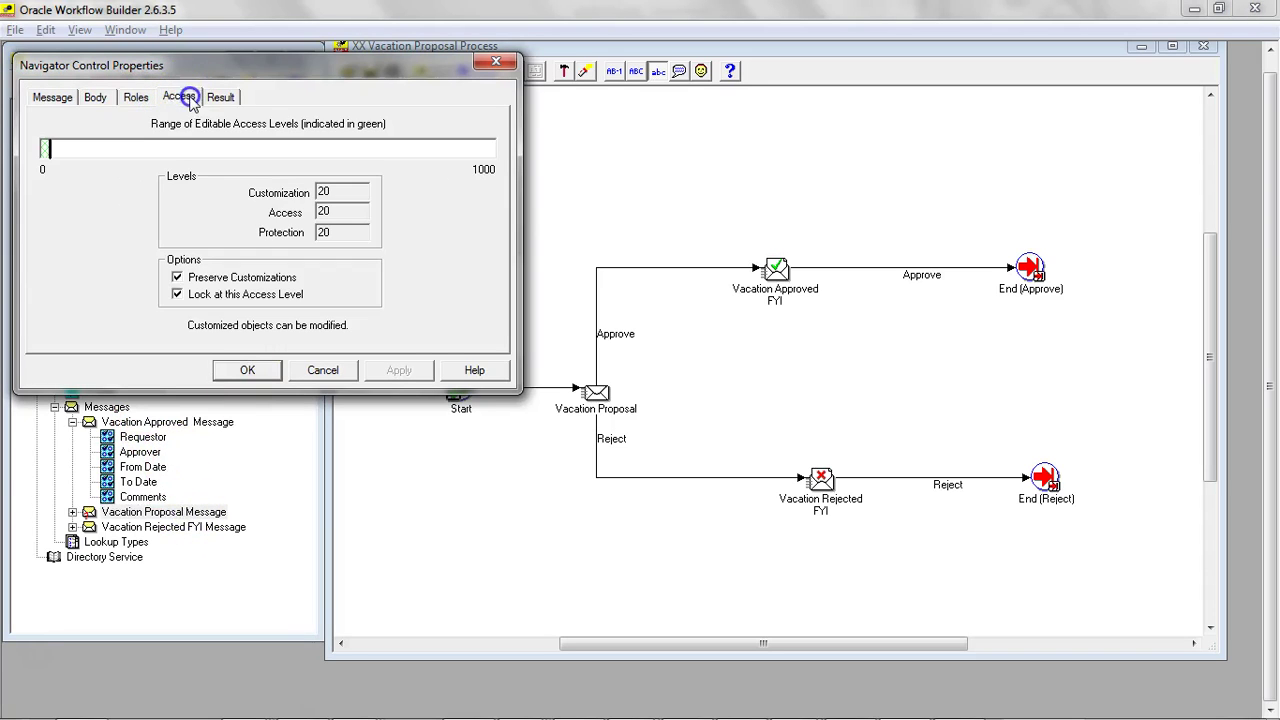
key("Escape")
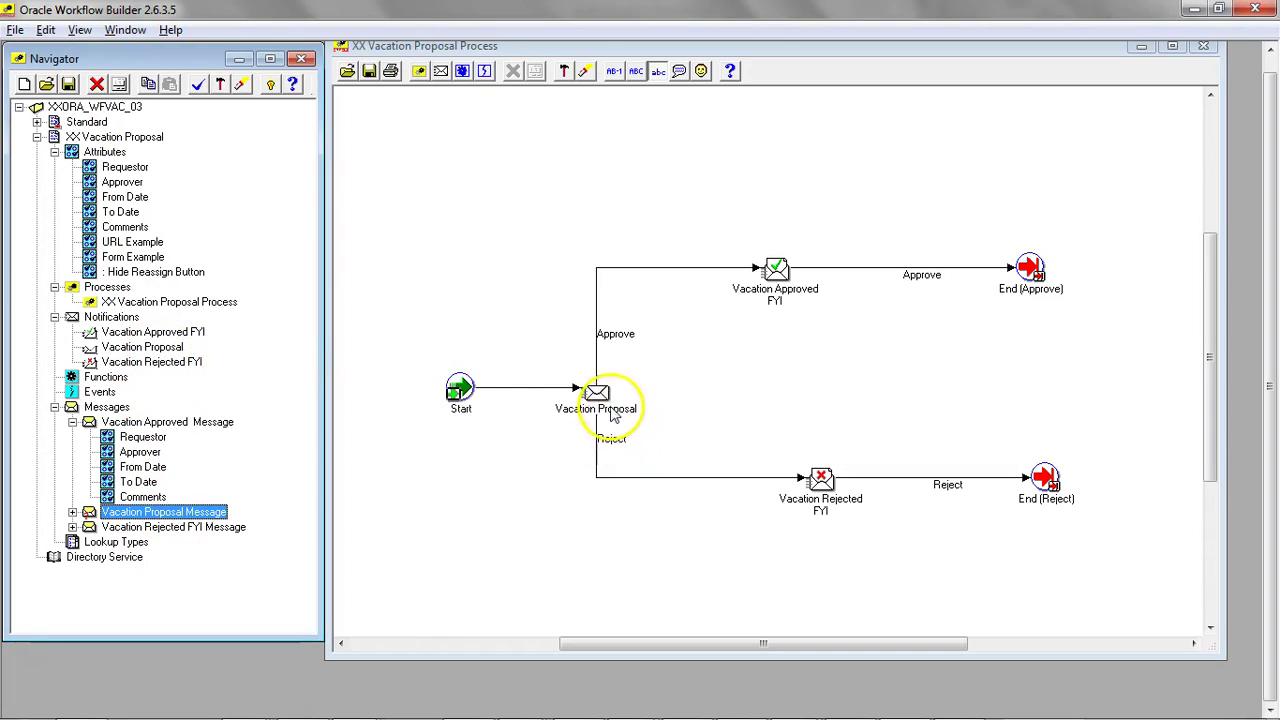
Step: Make the Approver item attribute the performer of the Vacation Proposal node
double_click(600, 398)
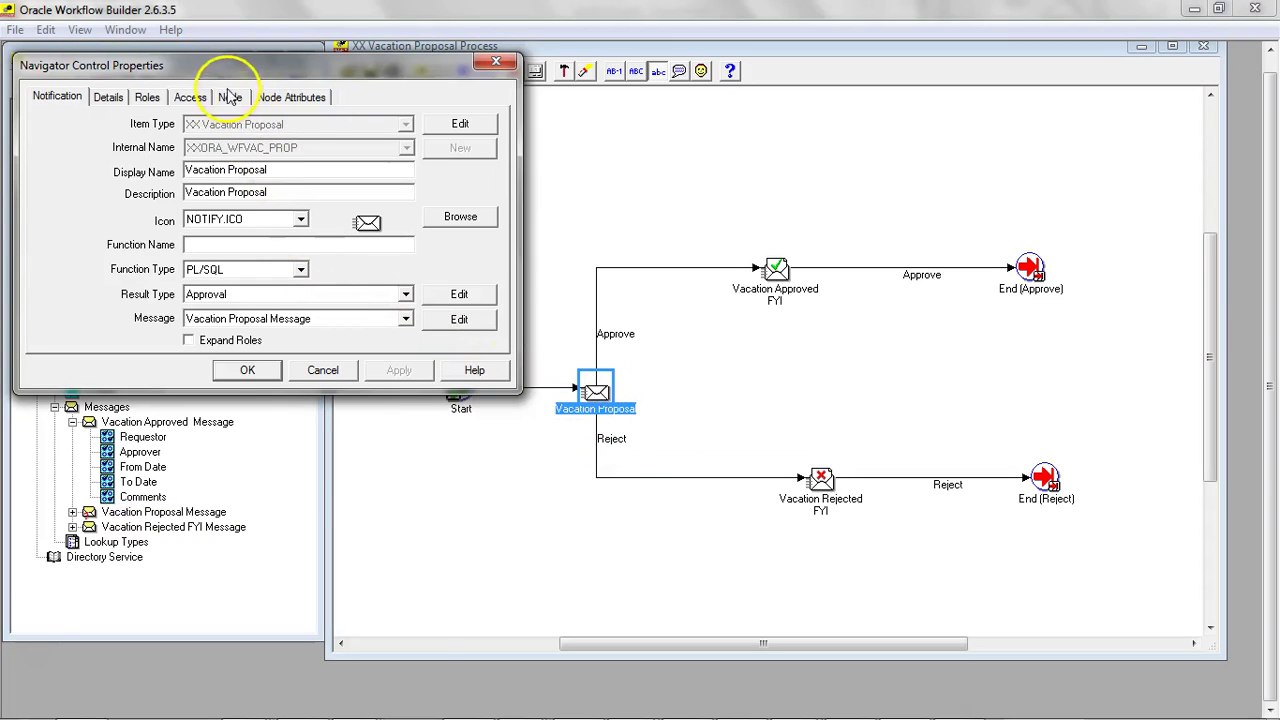
left_click(229, 98)
left_click(210, 312)
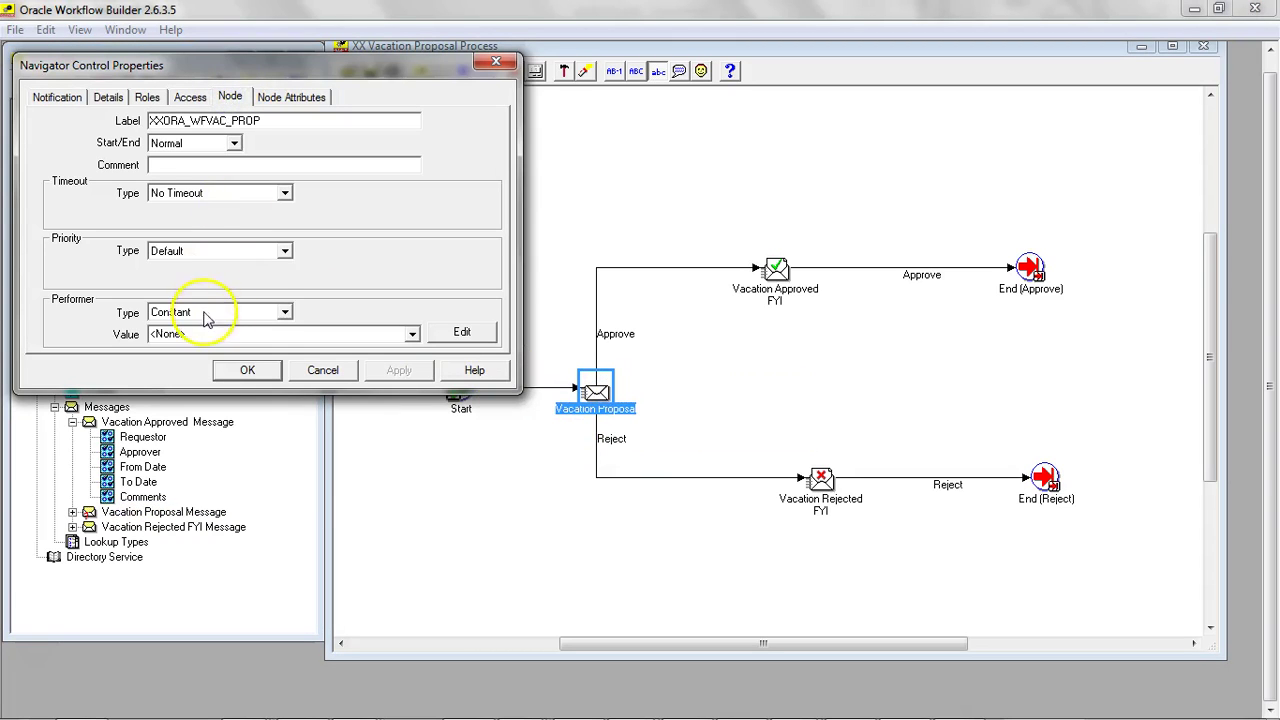
left_click(225, 324)
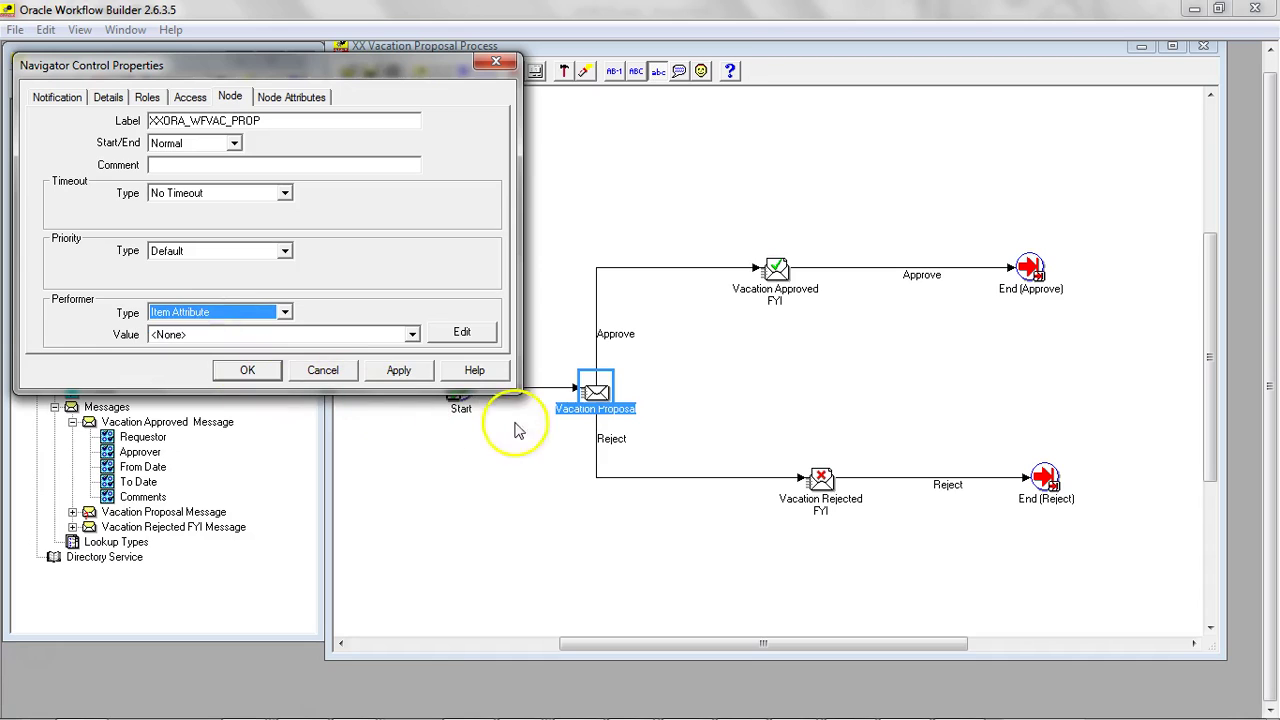
left_click(338, 334)
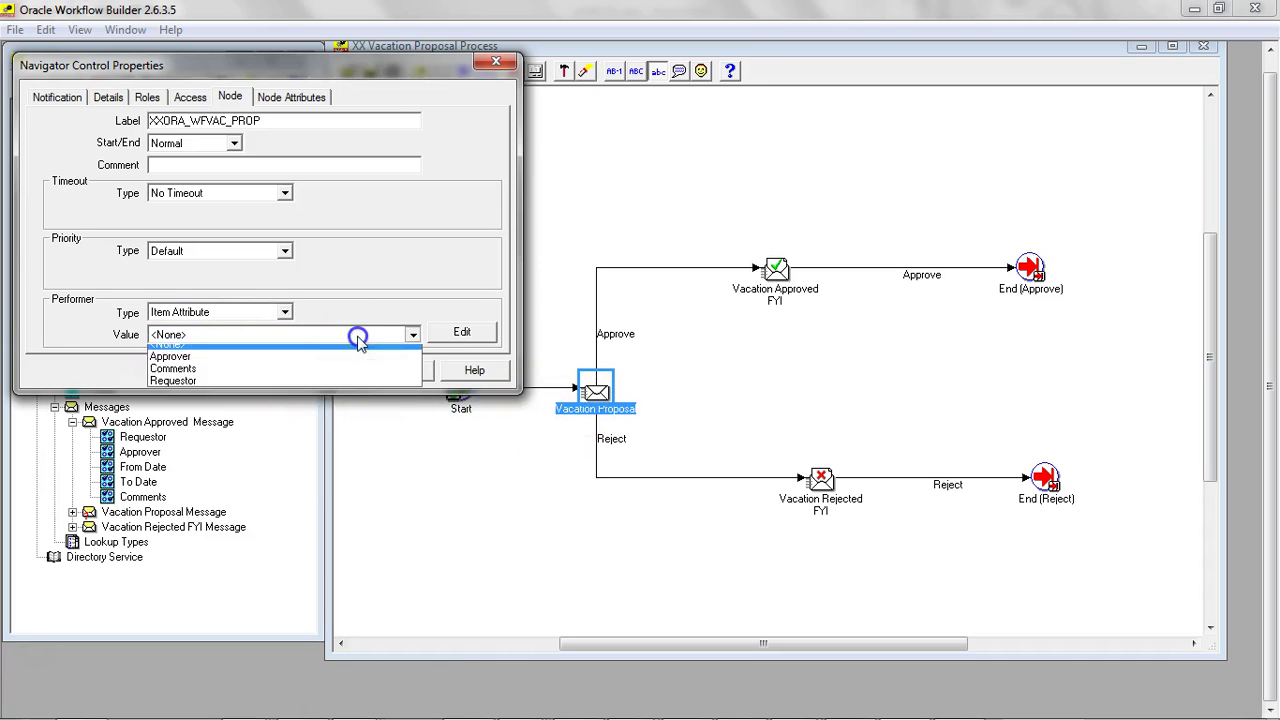
left_click(203, 357)
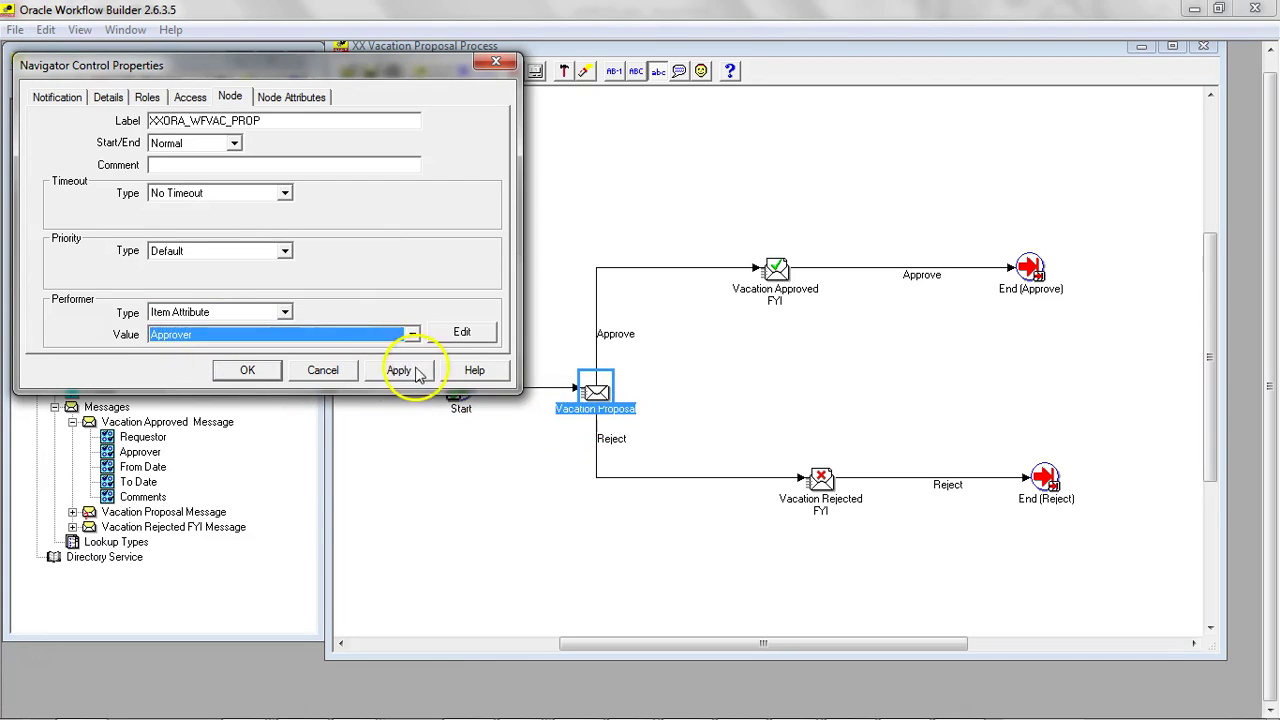
left_click(398, 370)
left_click(248, 370)
Step: Make the Requestor item attribute the performer of the Vacation Approved FYI node
double_click(775, 268)
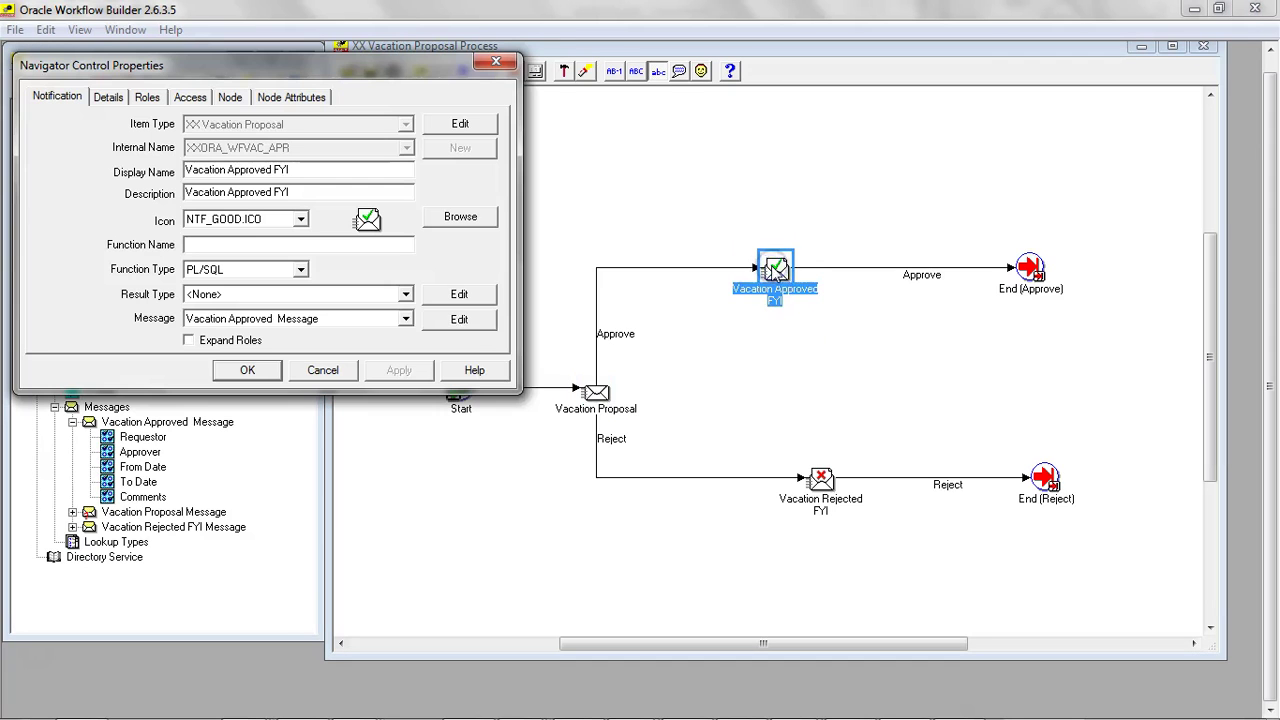
left_click(233, 96)
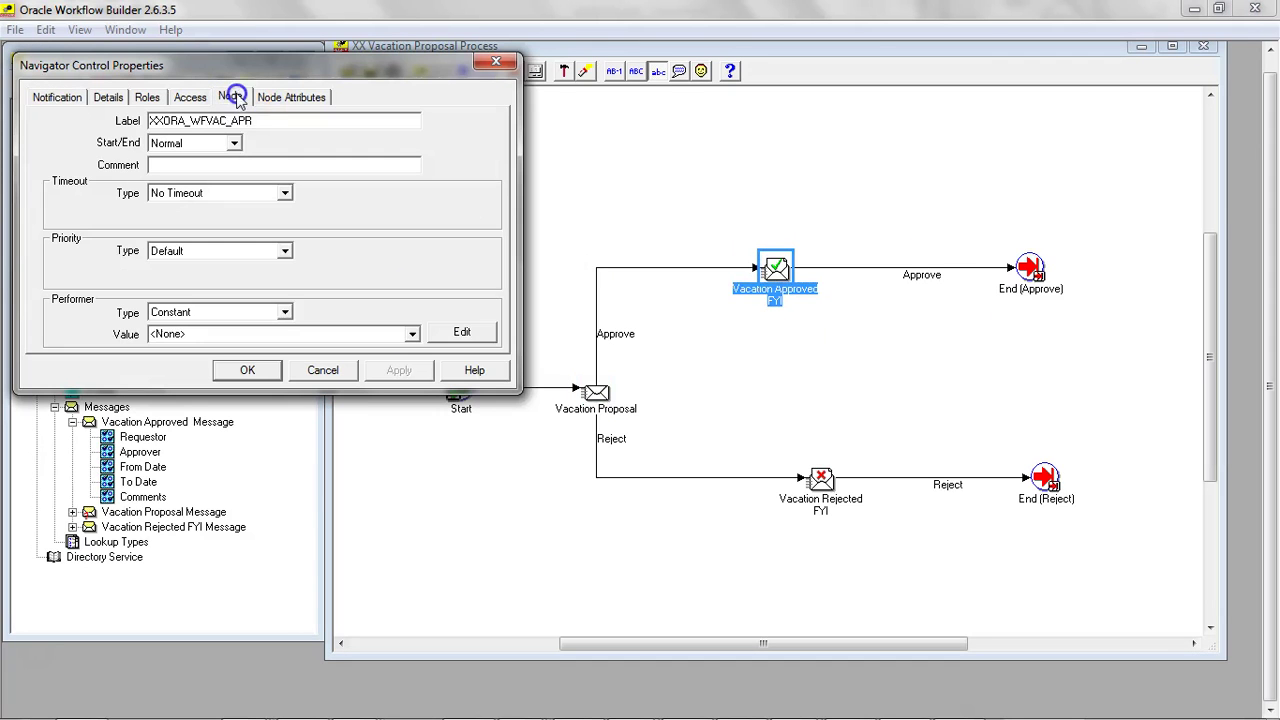
left_click(260, 312)
left_click(240, 325)
left_click(258, 336)
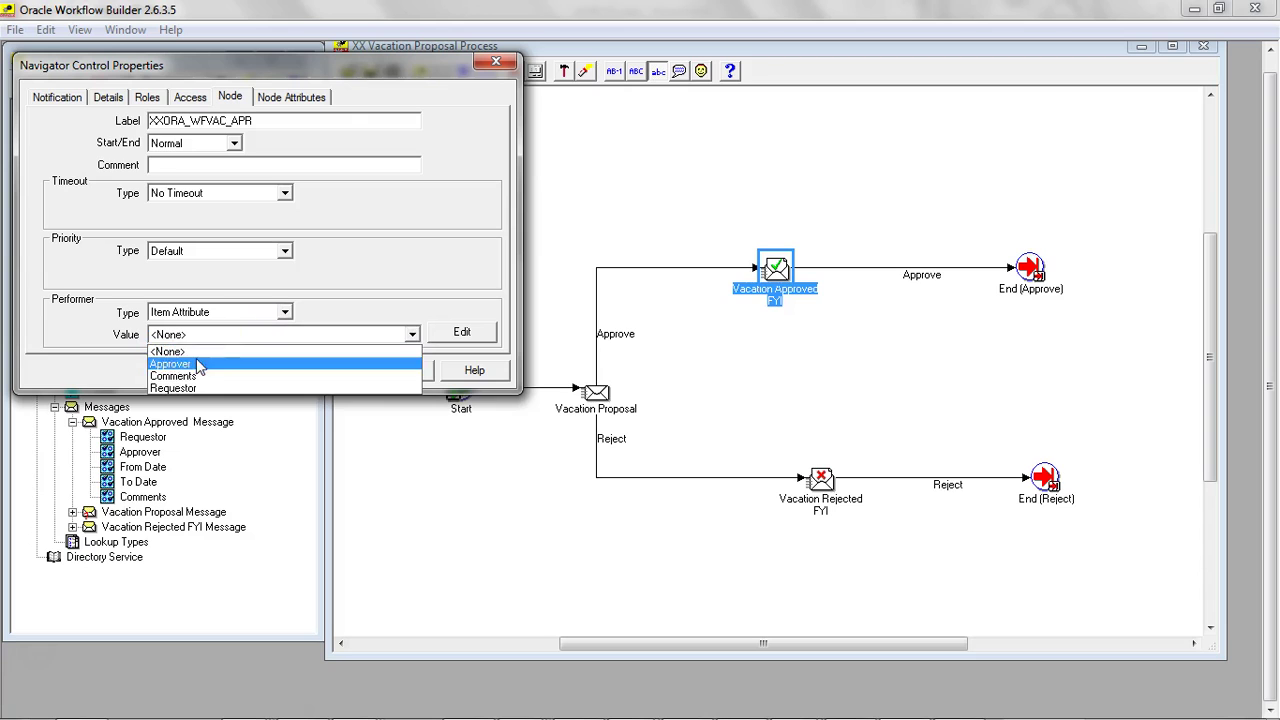
left_click(172, 385)
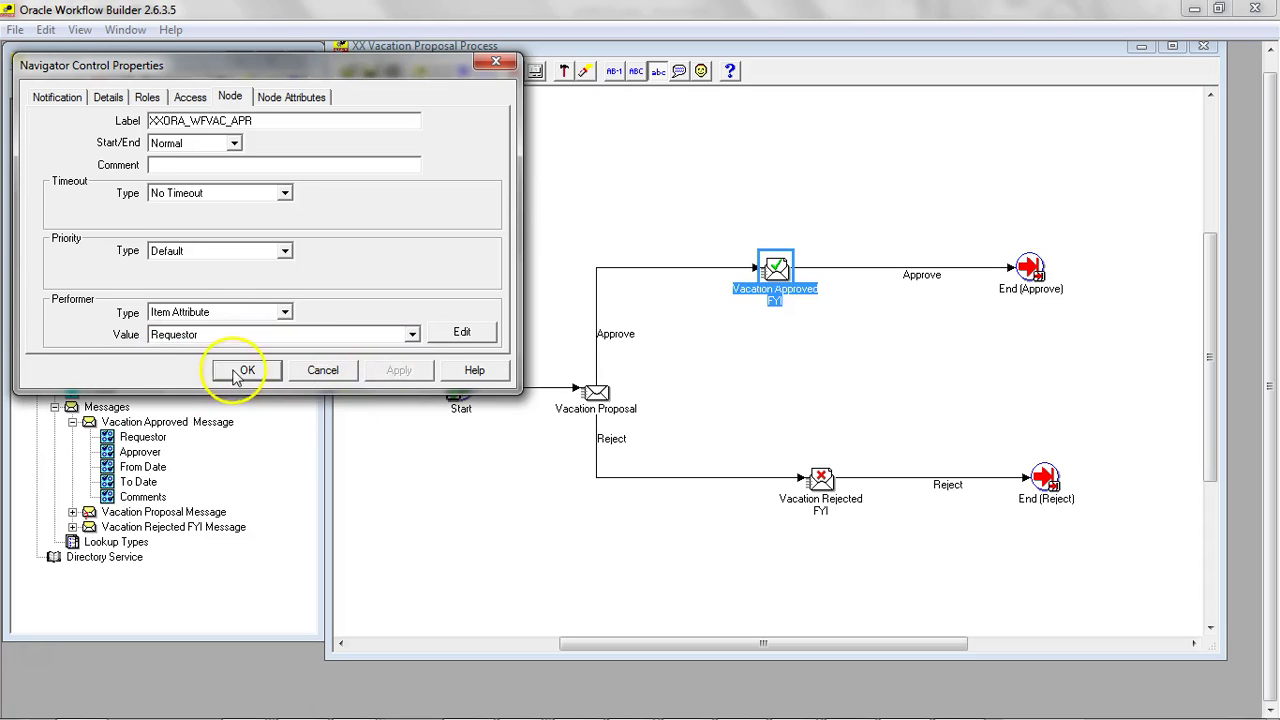
left_click(237, 371)
Step: Make the Requestor item attribute the performer of the Vacation Rejected FYI node
double_click(829, 486)
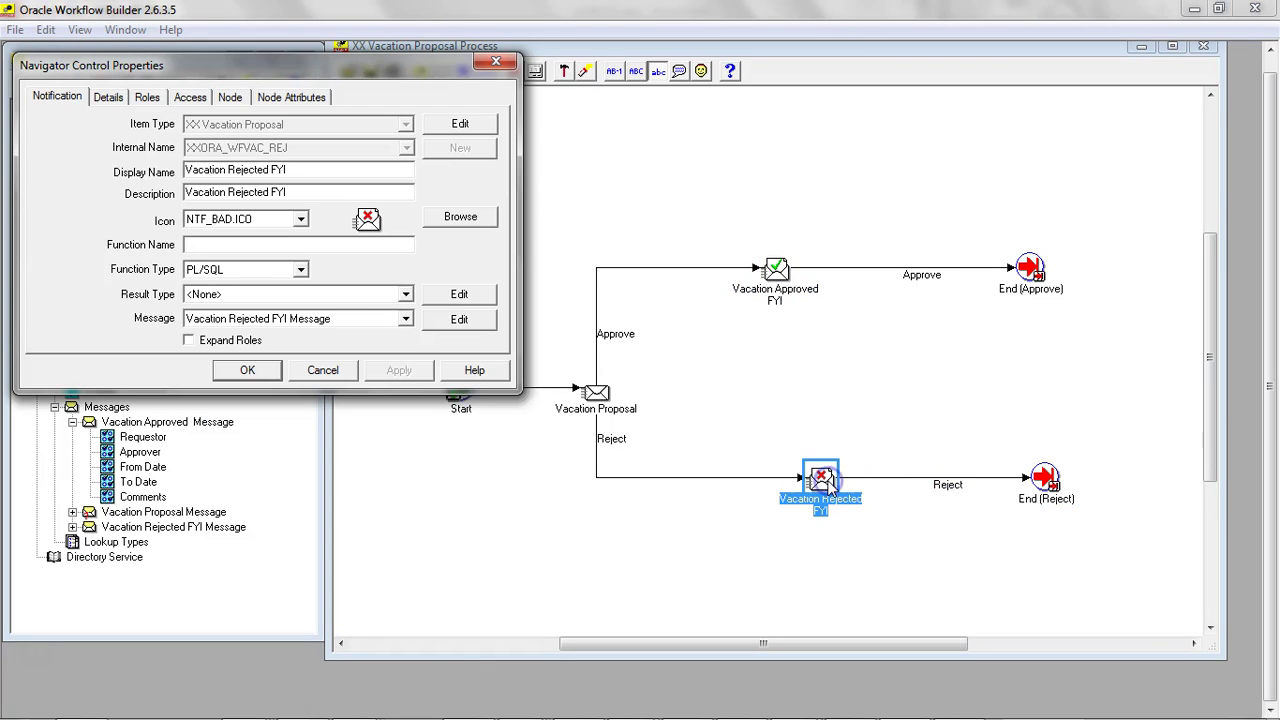
left_click(230, 100)
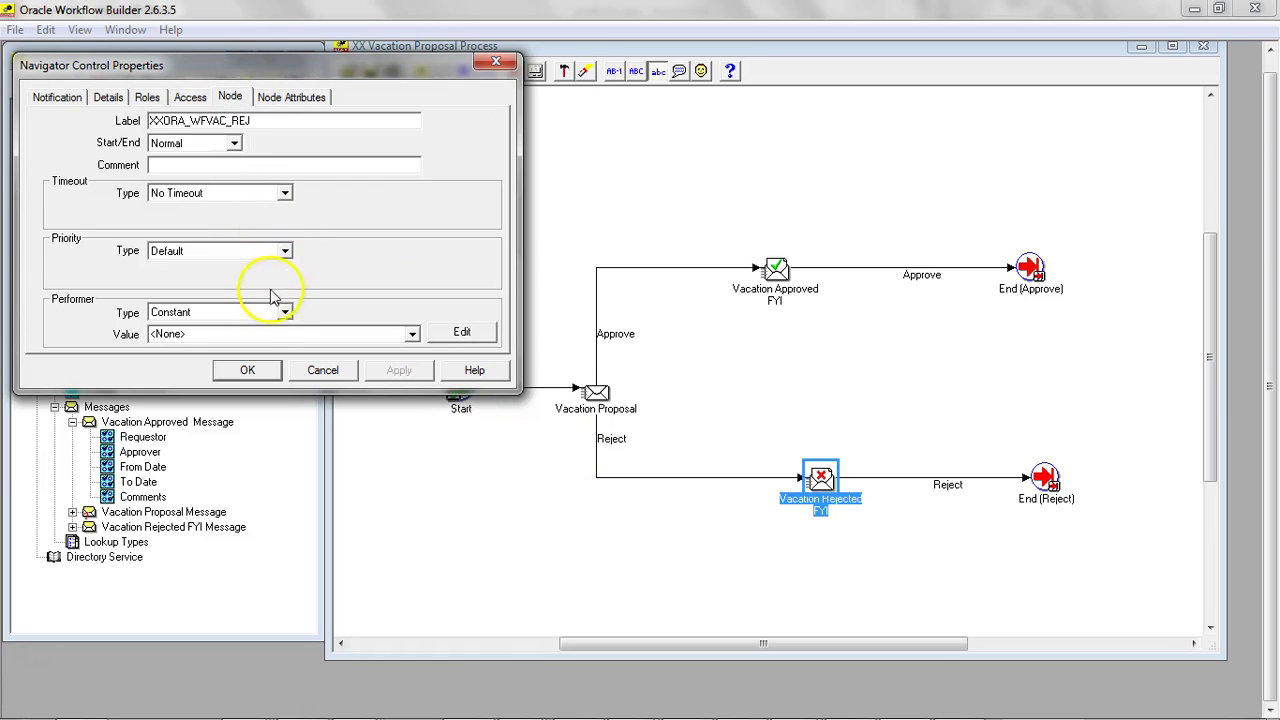
left_click(280, 312)
left_click(292, 332)
left_click(325, 345)
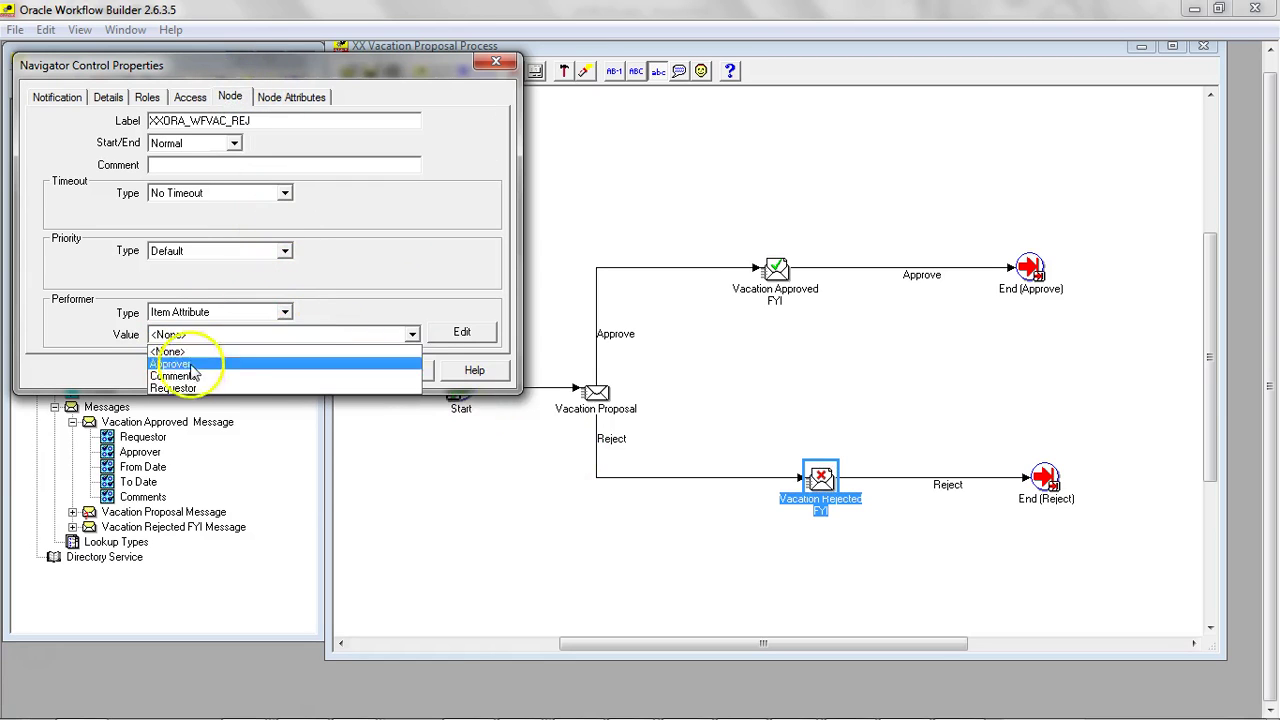
left_click(340, 386)
left_click(400, 371)
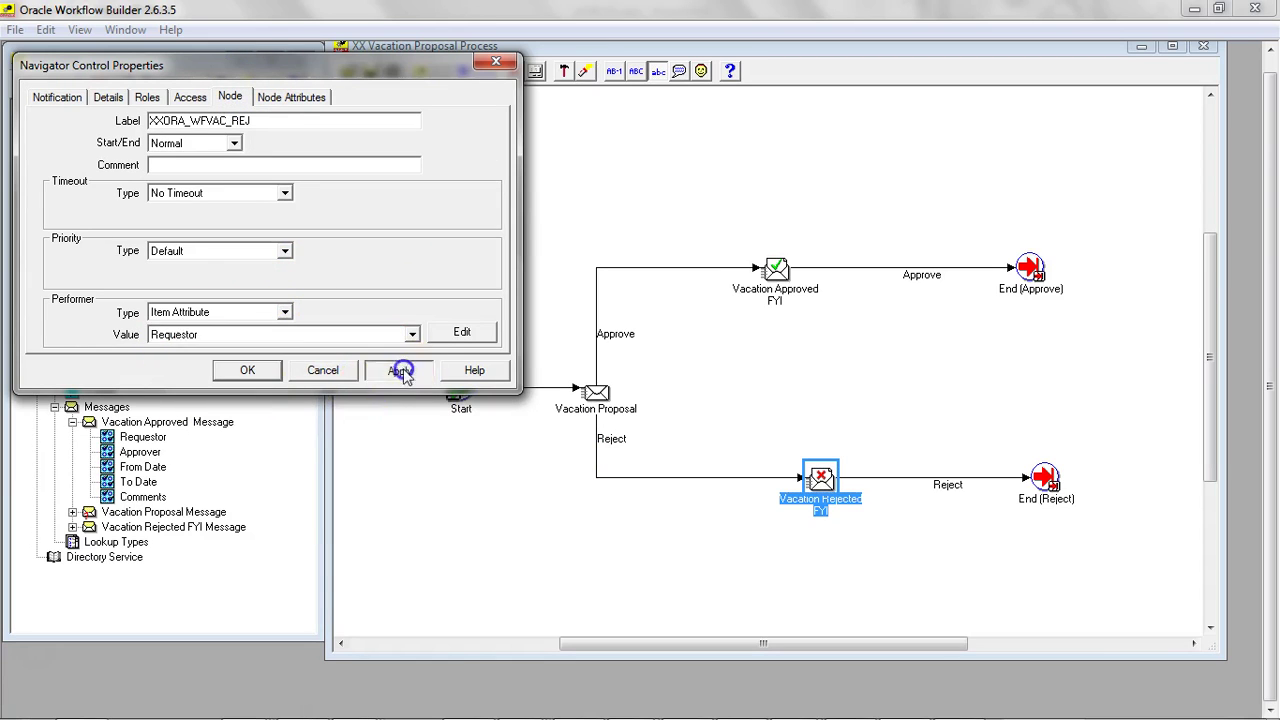
left_click(248, 370)
left_click(18, 30)
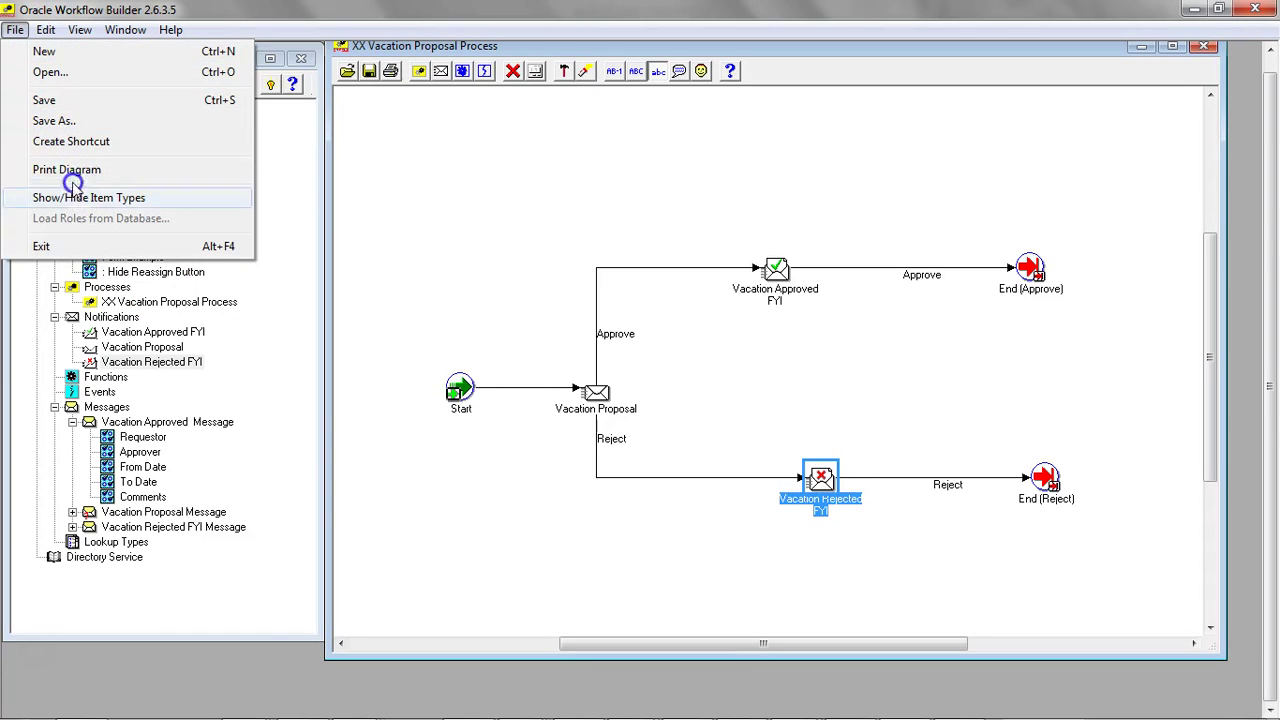
left_click(499, 405)
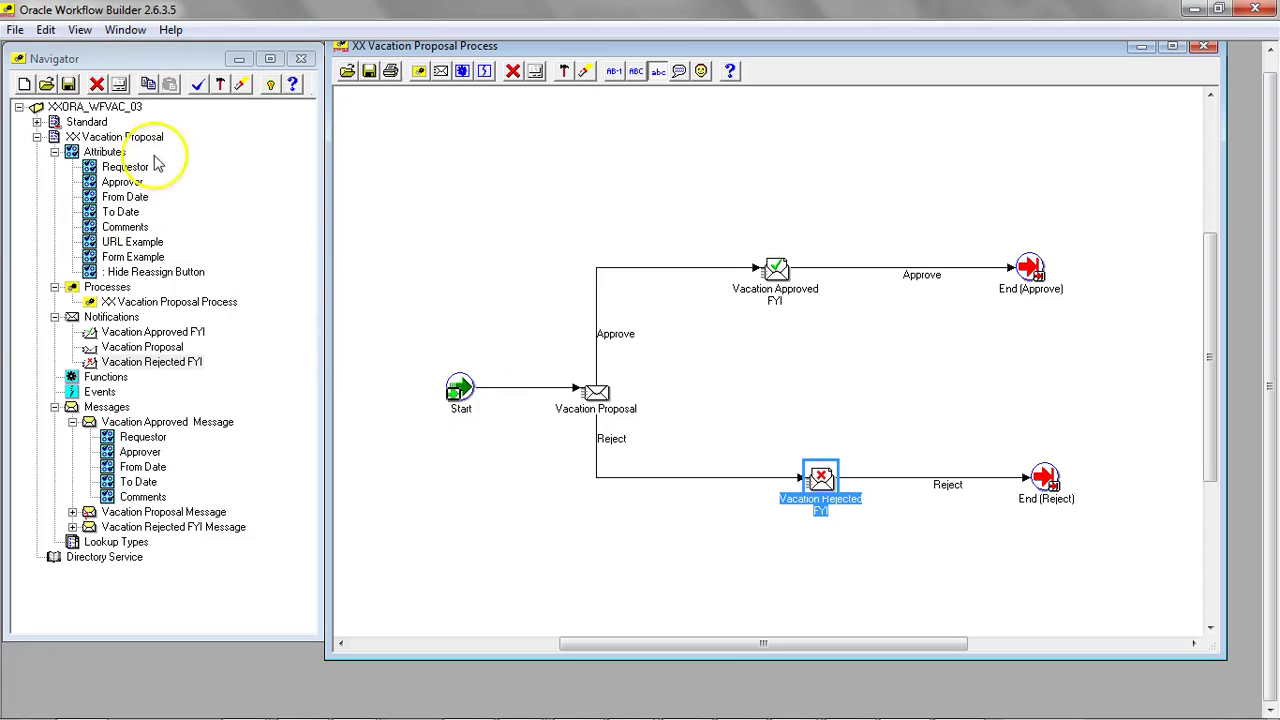
left_click(95, 106)
left_click(15, 30)
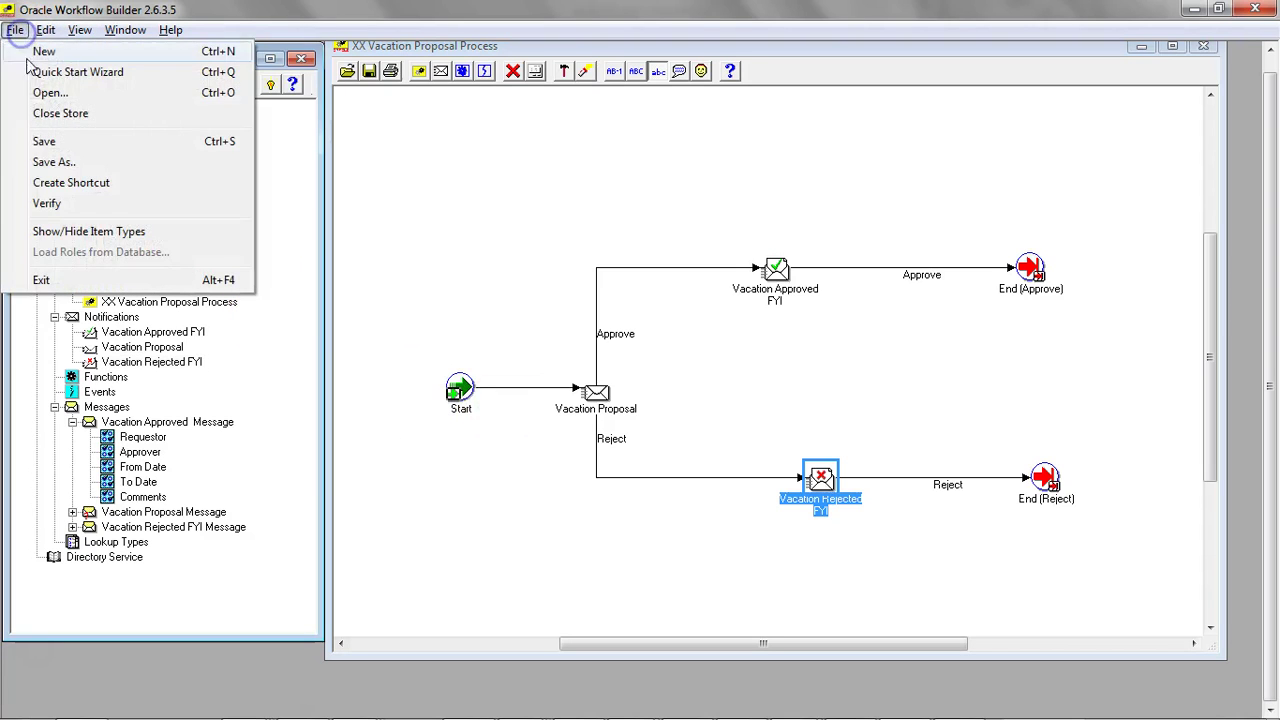
left_click(86, 202)
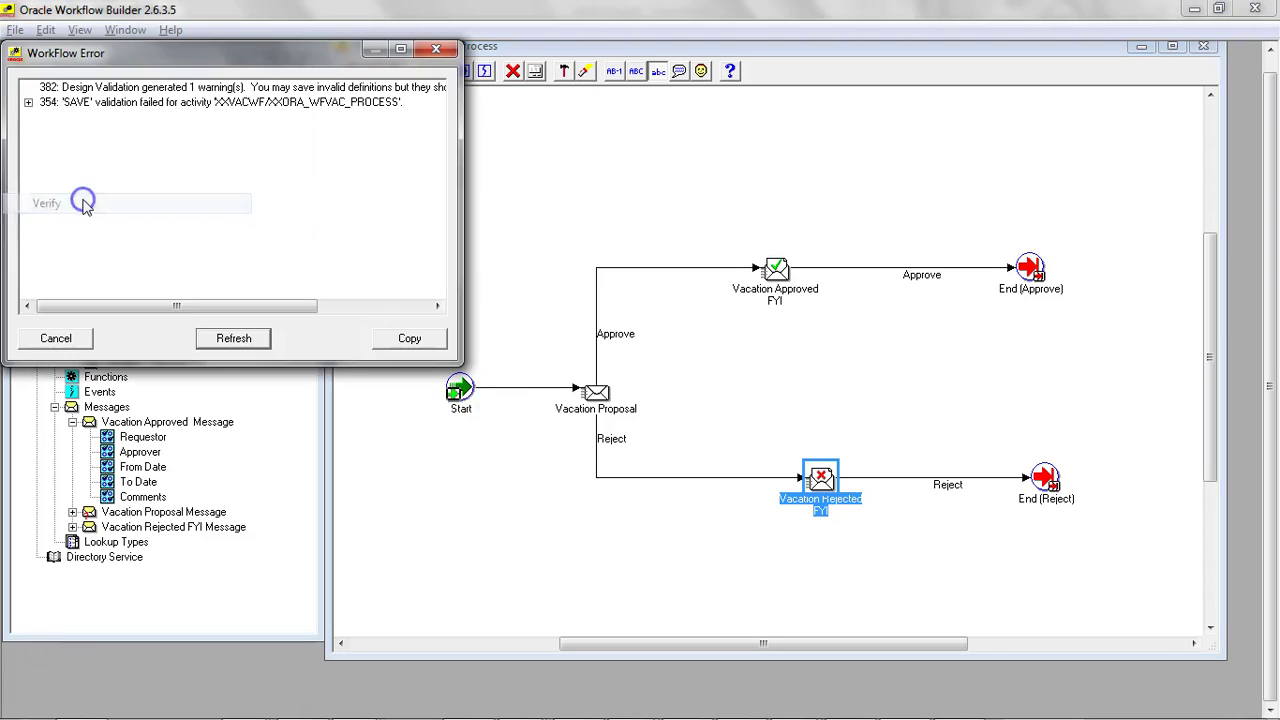
left_click(28, 102)
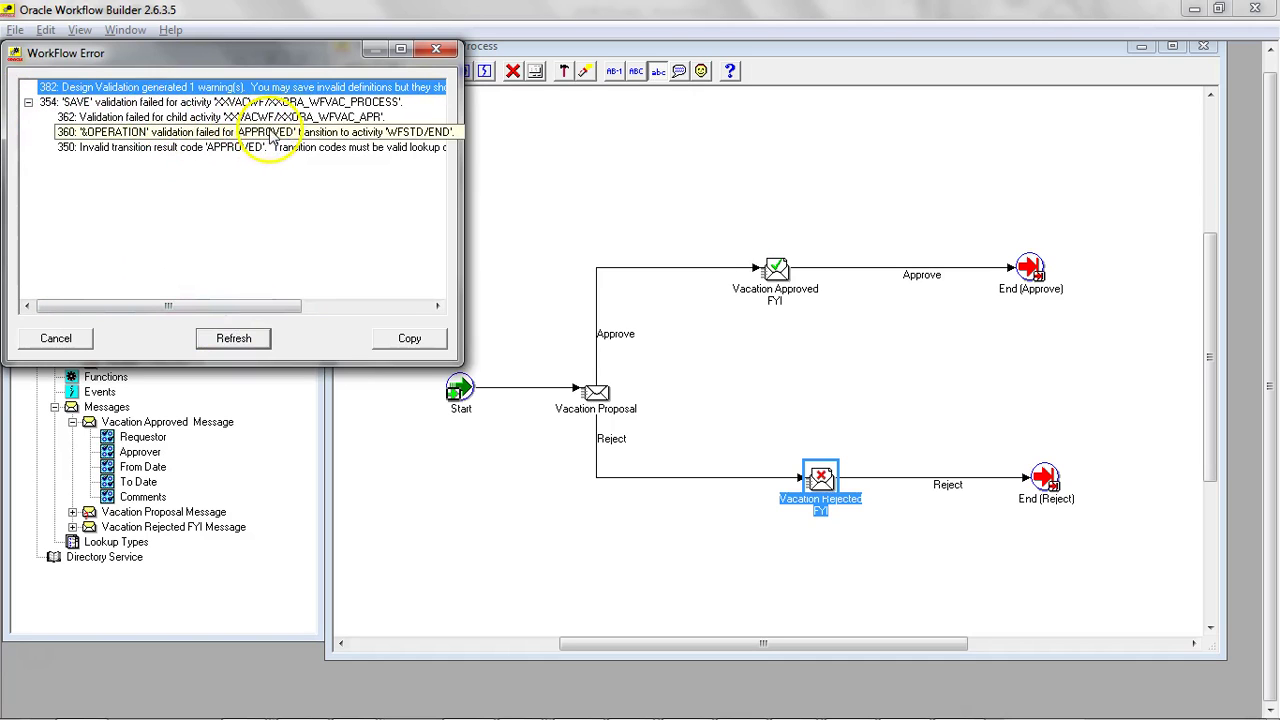
left_click(436, 48)
Step: Replace the Approve and Reject transitions into the End nodes with plain FYI-to-End links
left_click(940, 270)
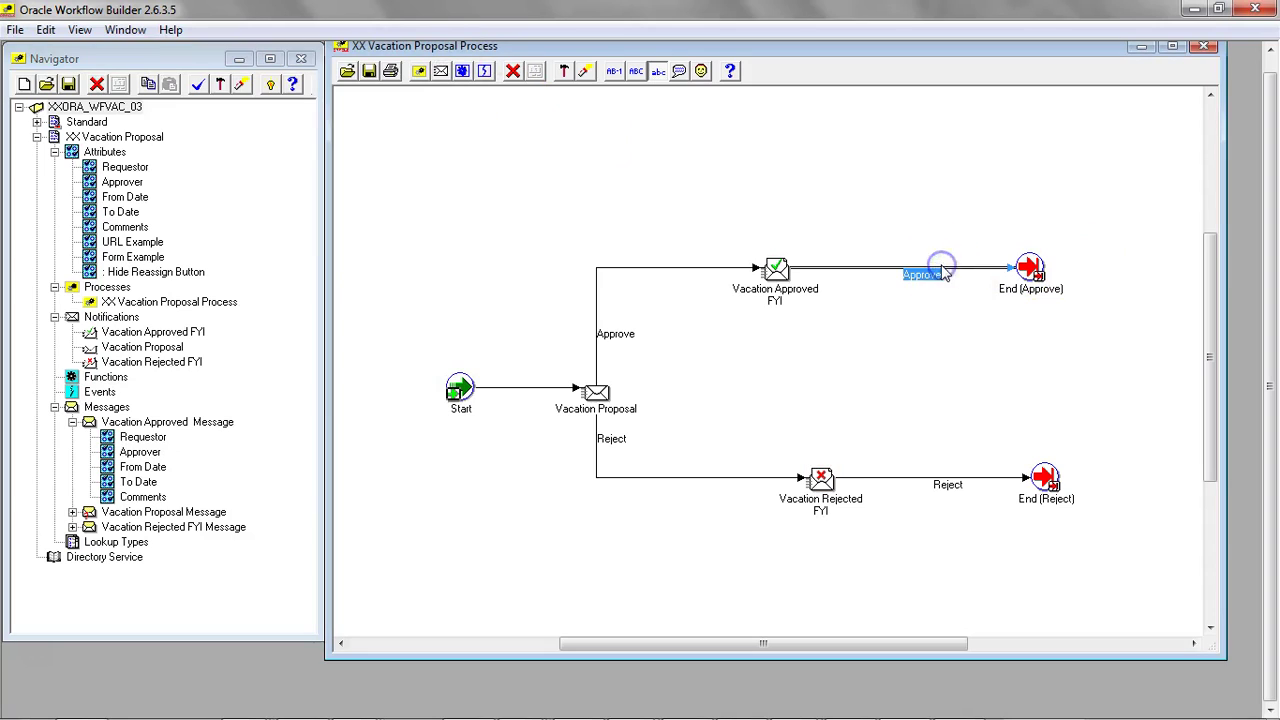
left_click(946, 284)
key("Delete")
left_click(958, 486)
key("Delete")
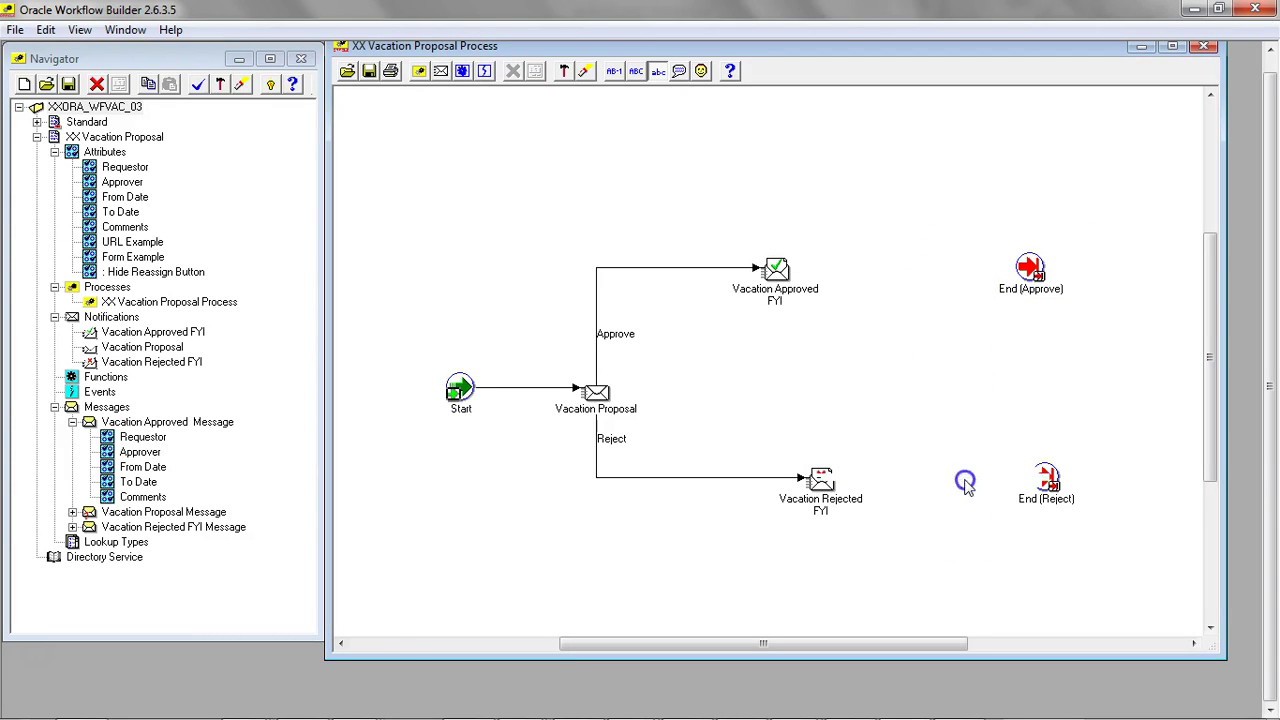
double_click(775, 268)
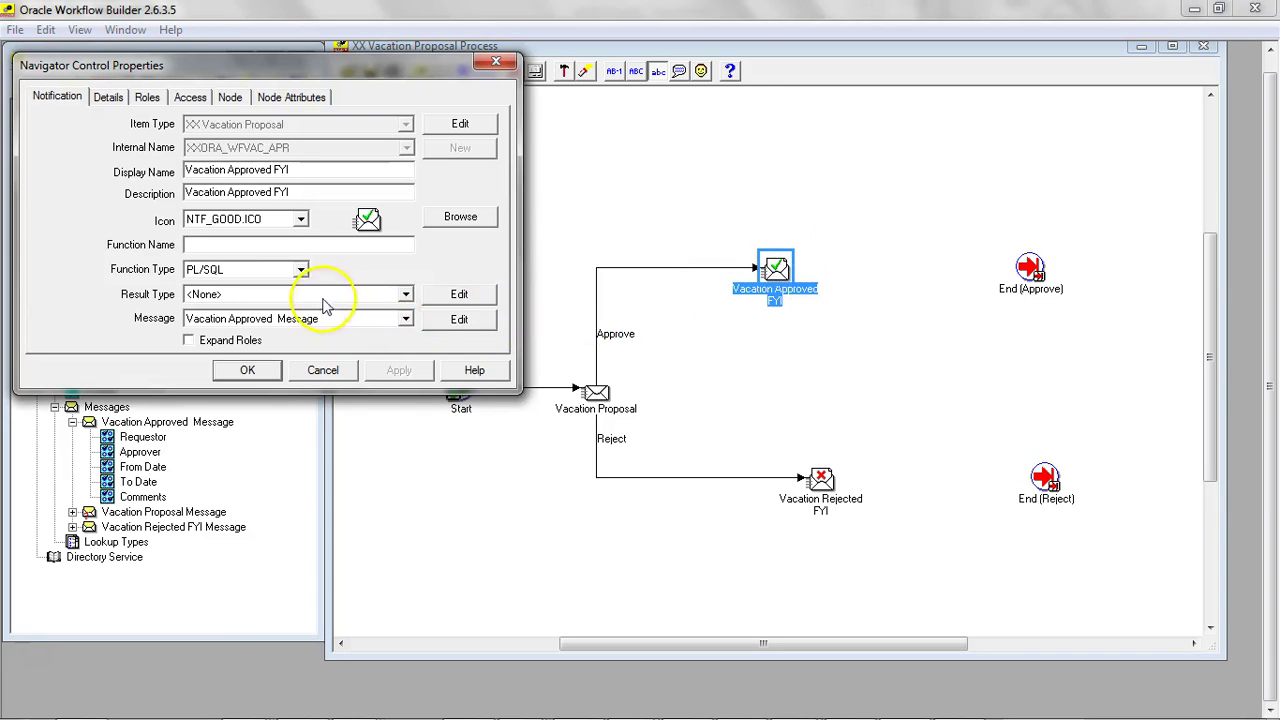
left_click(323, 371)
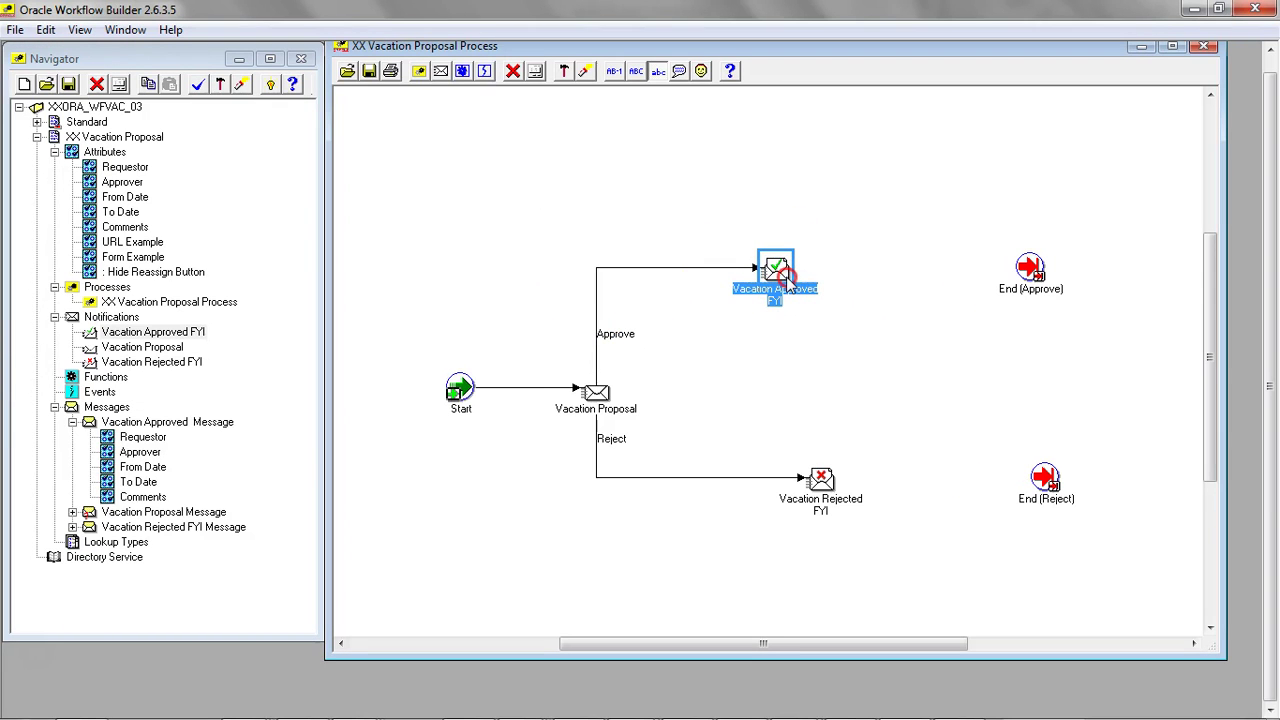
left_click_drag(932, 277, 1028, 268)
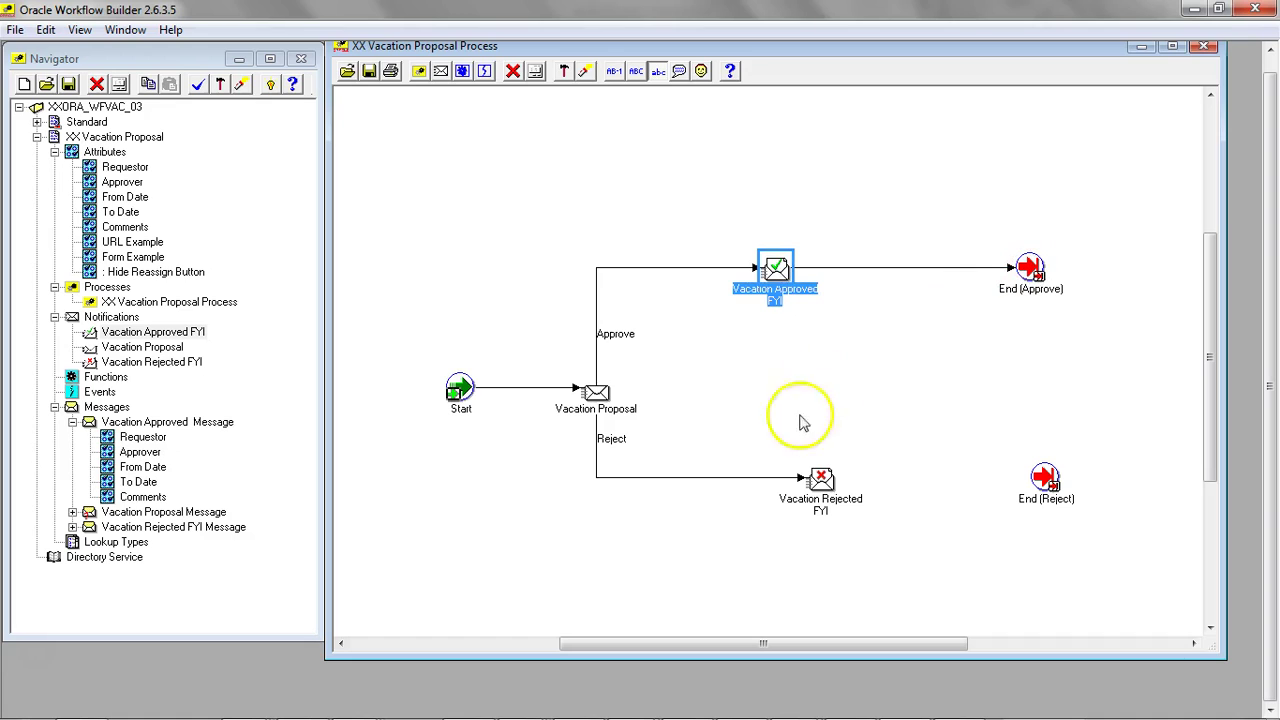
left_click_drag(826, 485, 1040, 478)
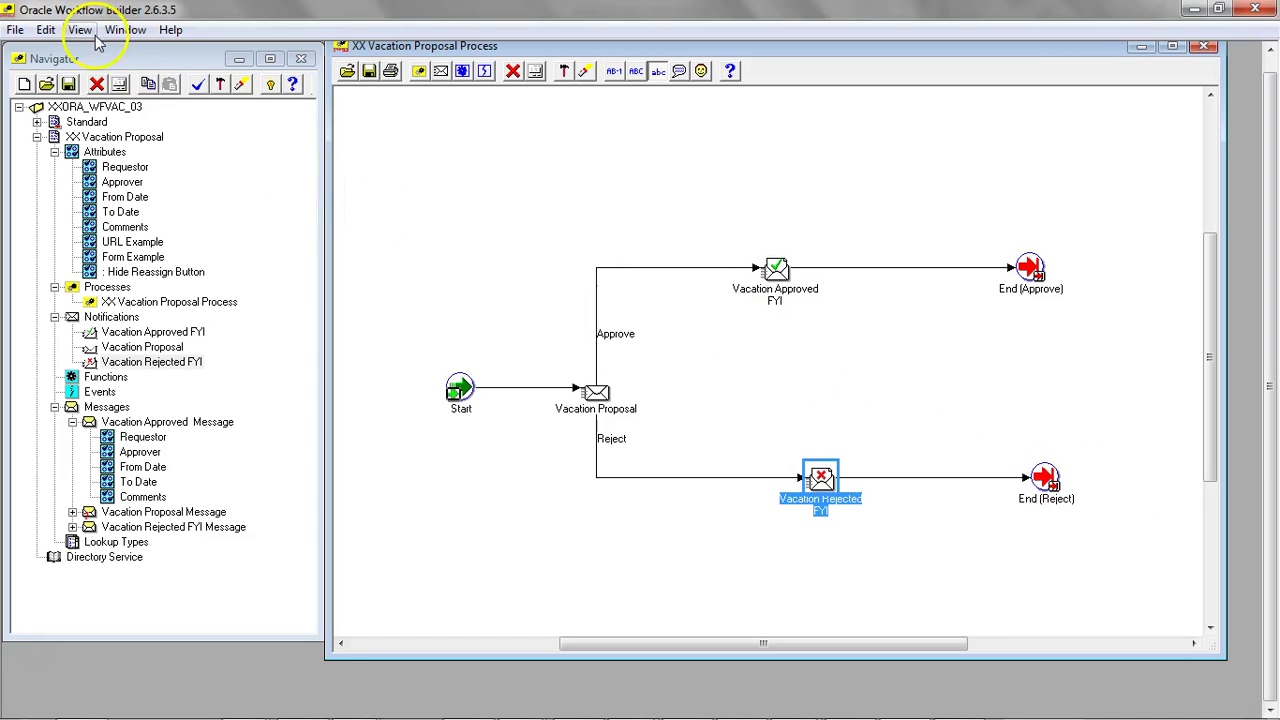
Step: Save the workflow and run File > Verify, which validates successfully
left_click(74, 85)
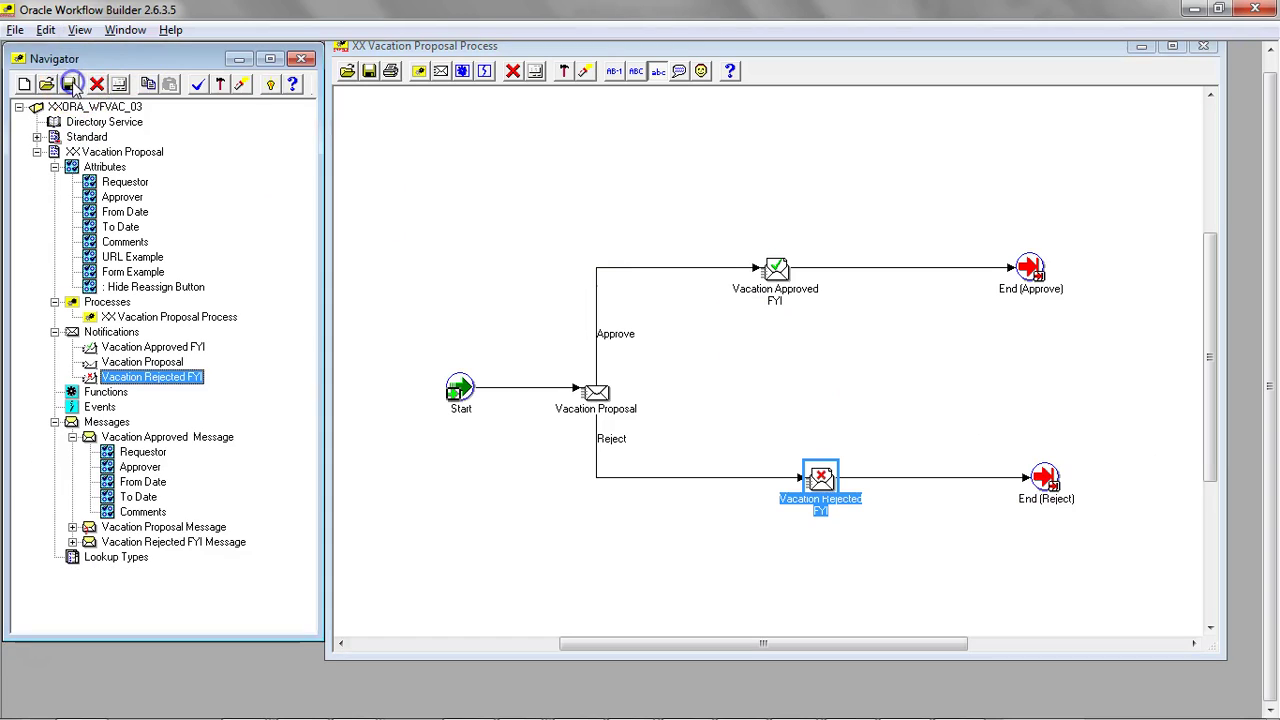
left_click(15, 29)
left_click(62, 200)
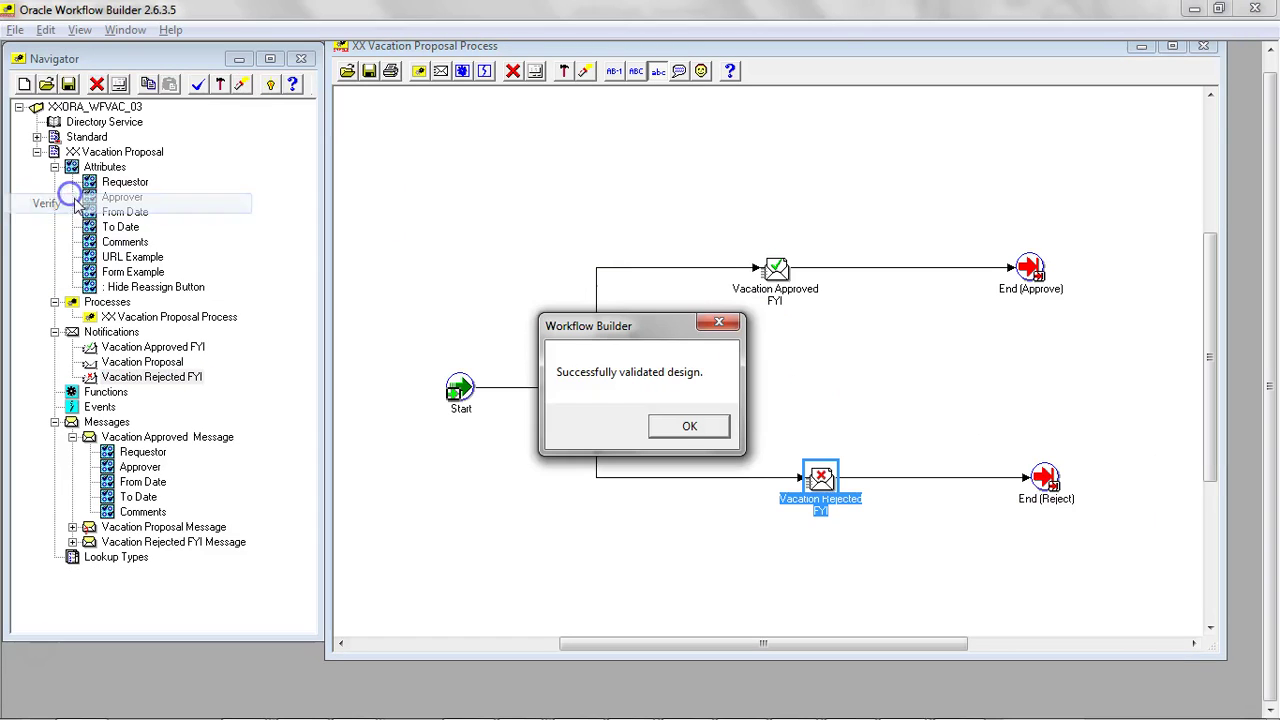
left_click(672, 432)
Step: Save As to the Database destination, entering the database connection string as User
left_click(14, 29)
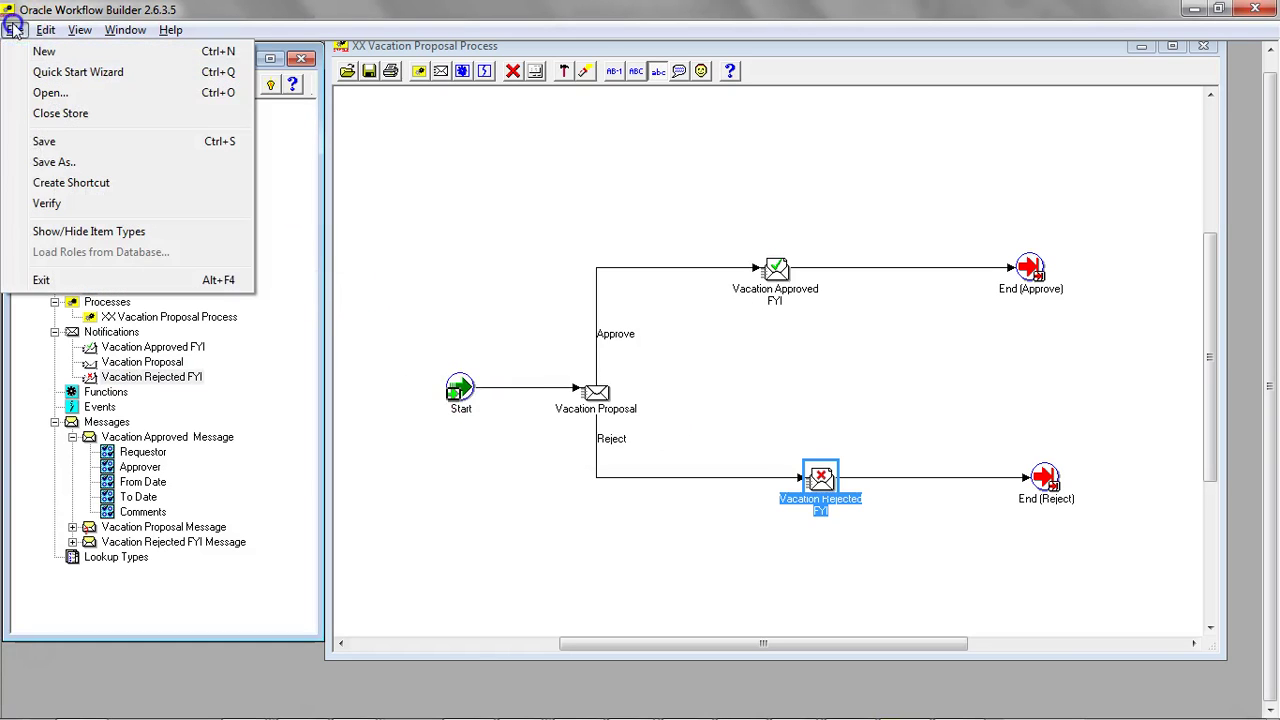
left_click(60, 162)
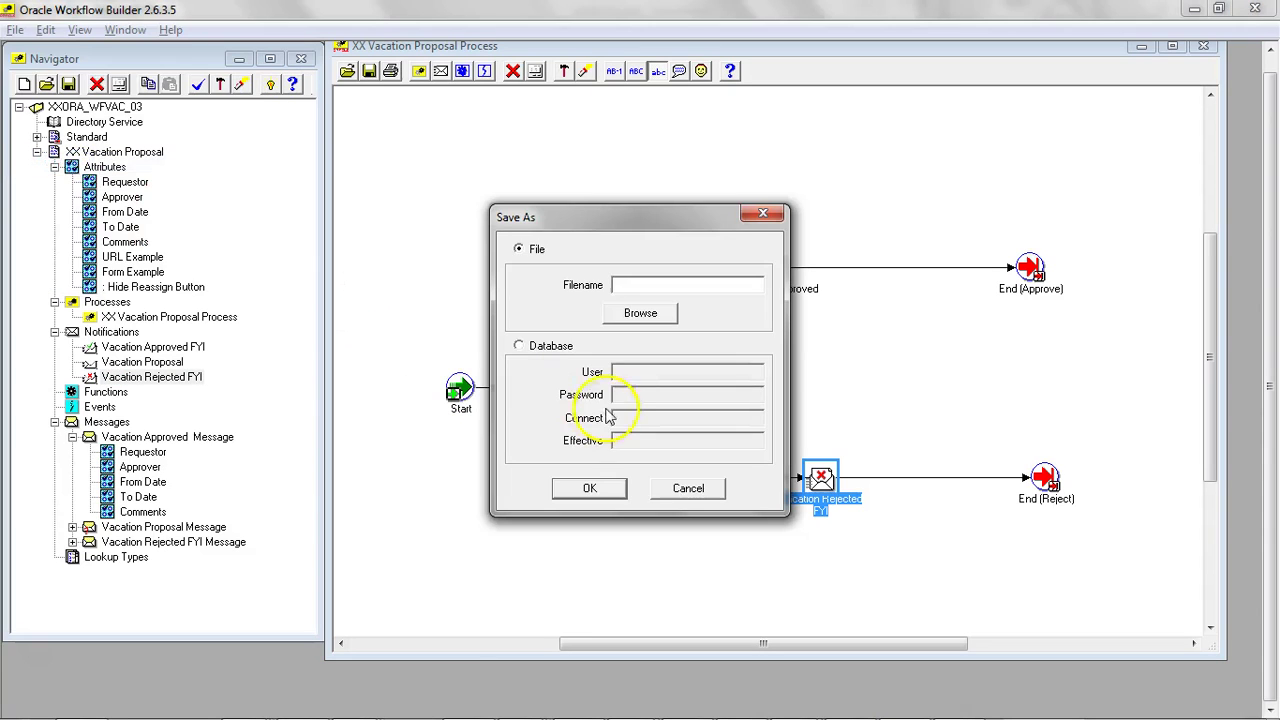
left_click(519, 345)
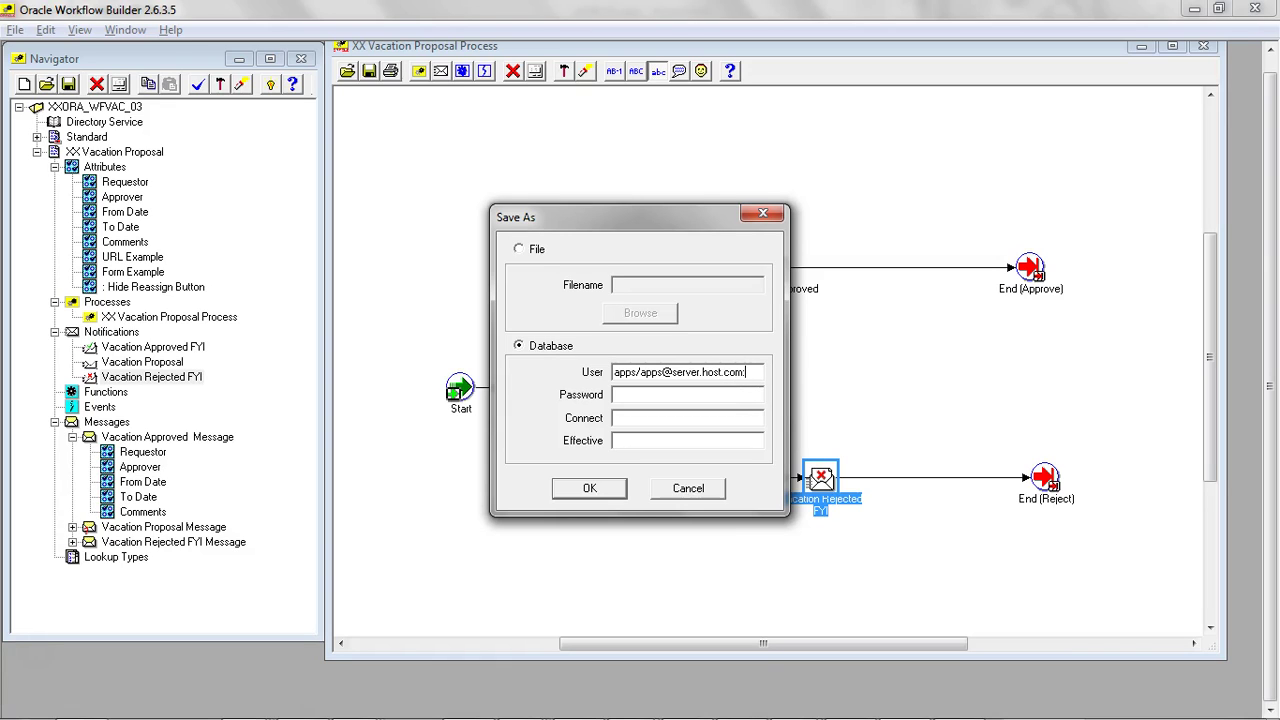
type("1521")
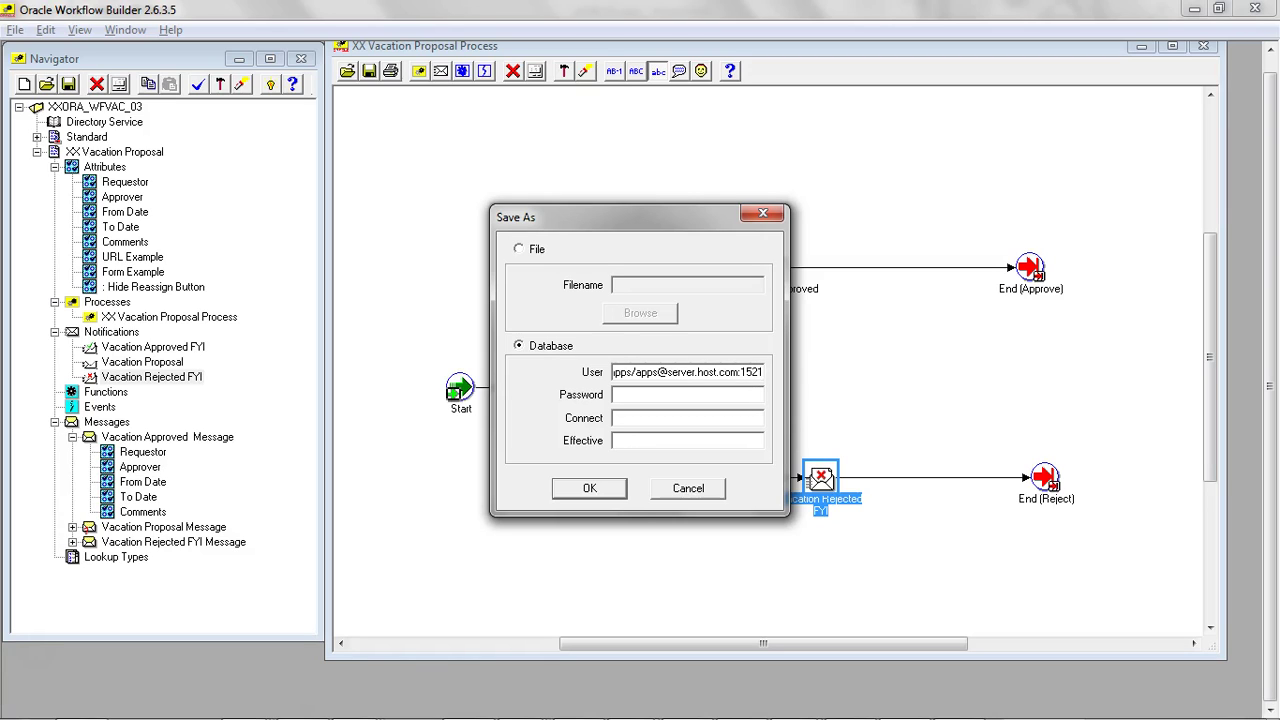
type("/EBS")
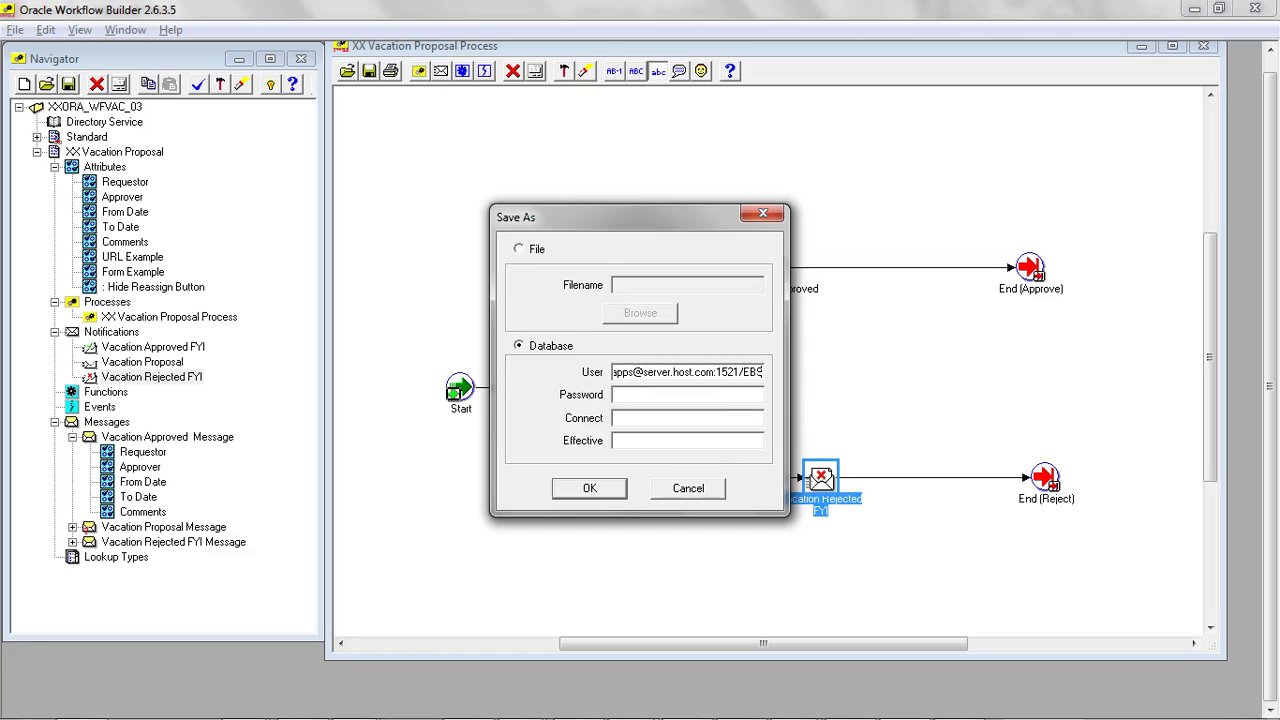
type("DE")
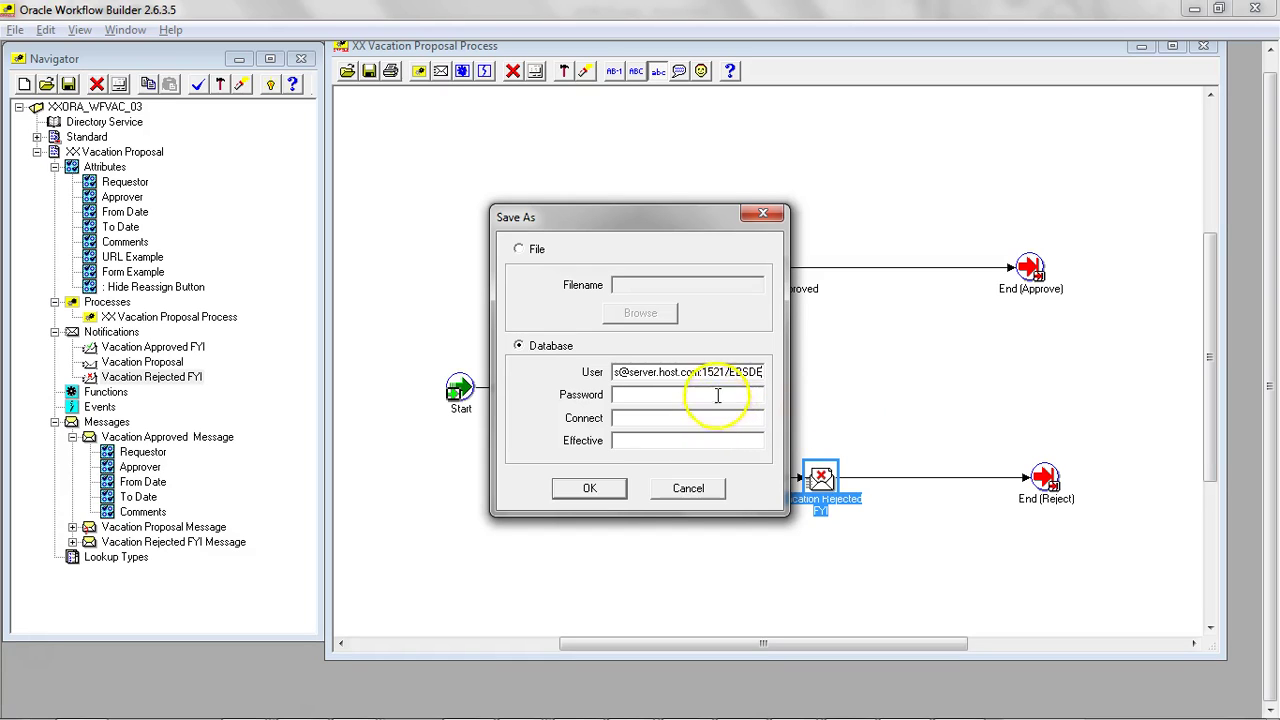
left_click_drag(736, 371, 810, 369)
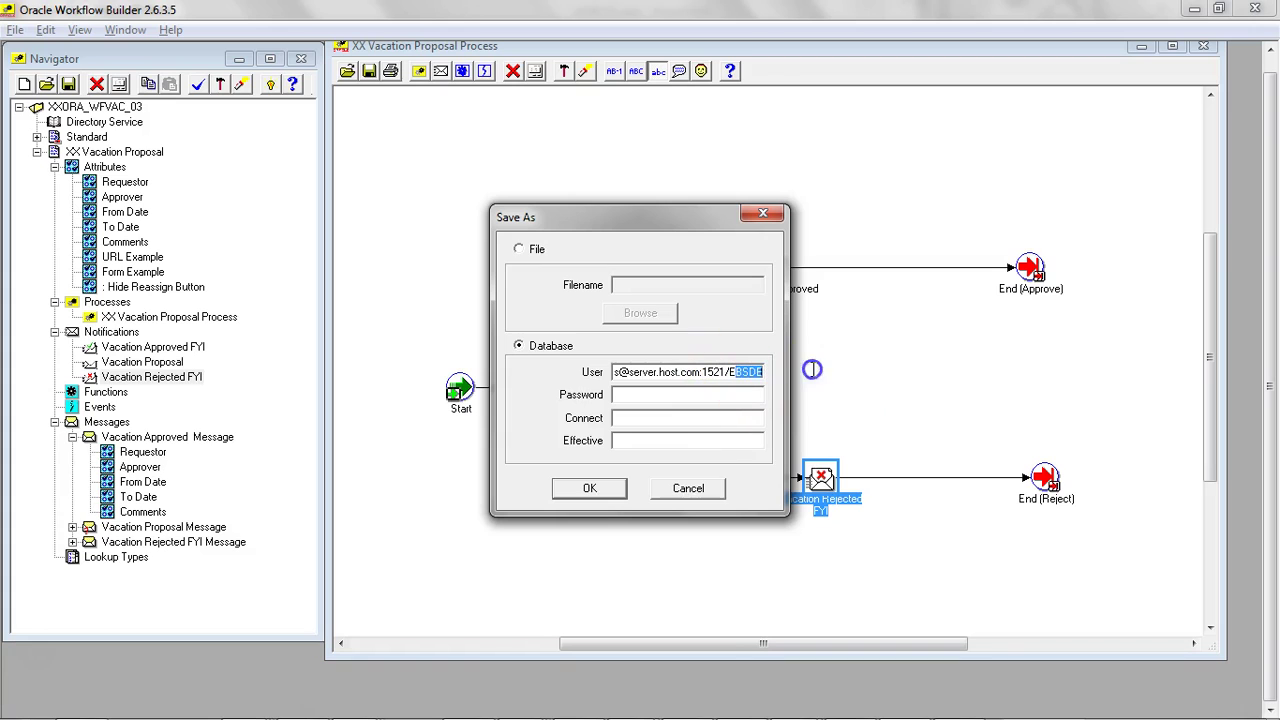
left_click(616, 496)
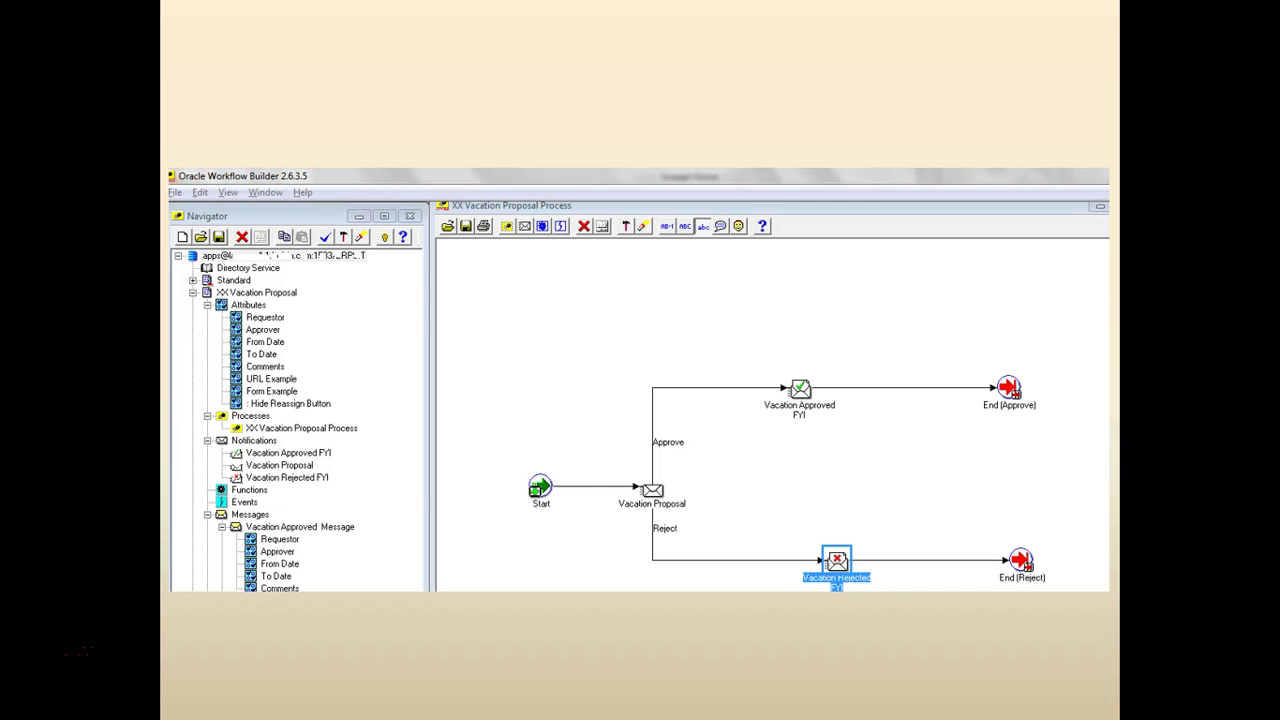
Step: Advance to the 'Go to Developer studio' slide showing the Workflow Types search
key("Right")
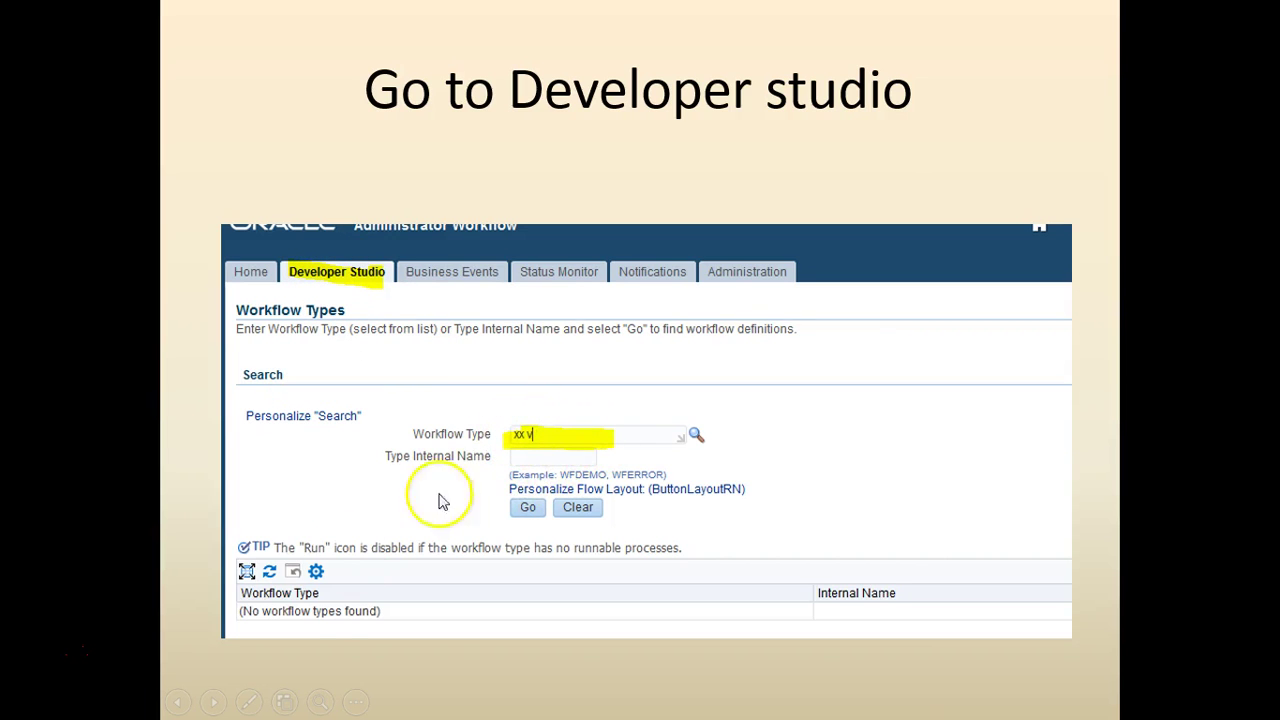
Step: Advance to the slide where the search finds XX Vacation Proposal (XXVACWF)
left_click(445, 642)
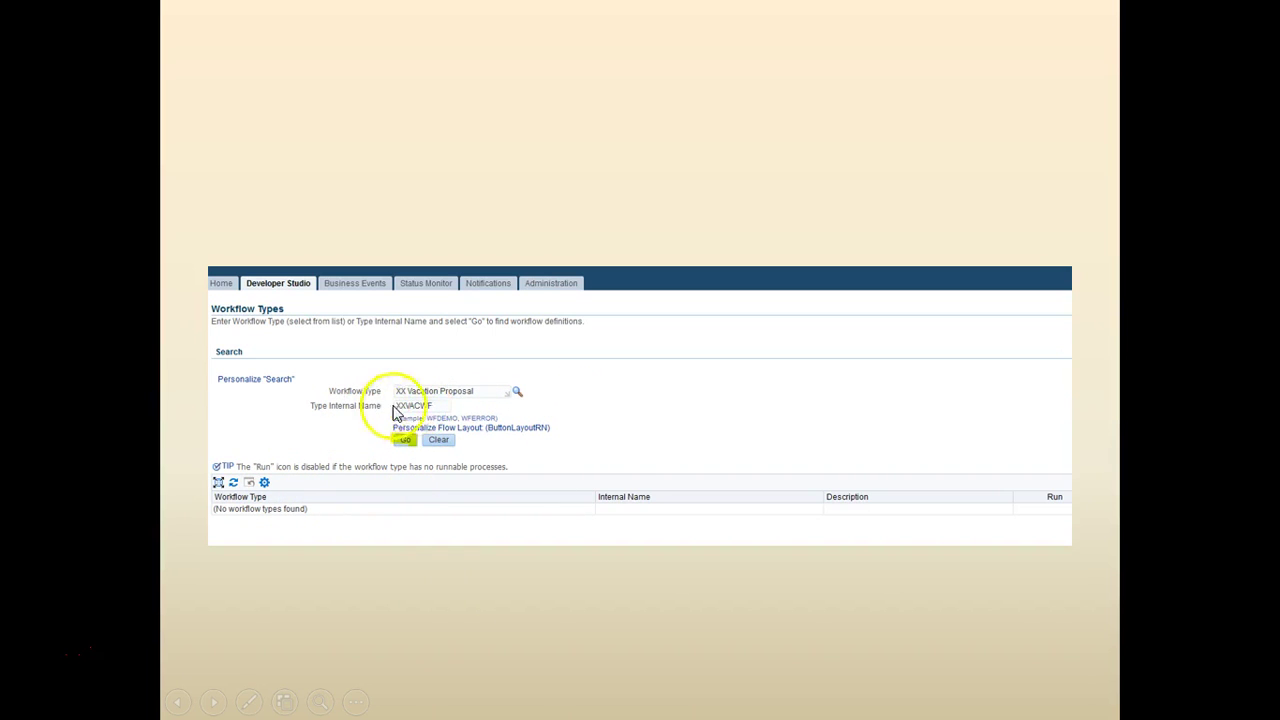
left_click(383, 586)
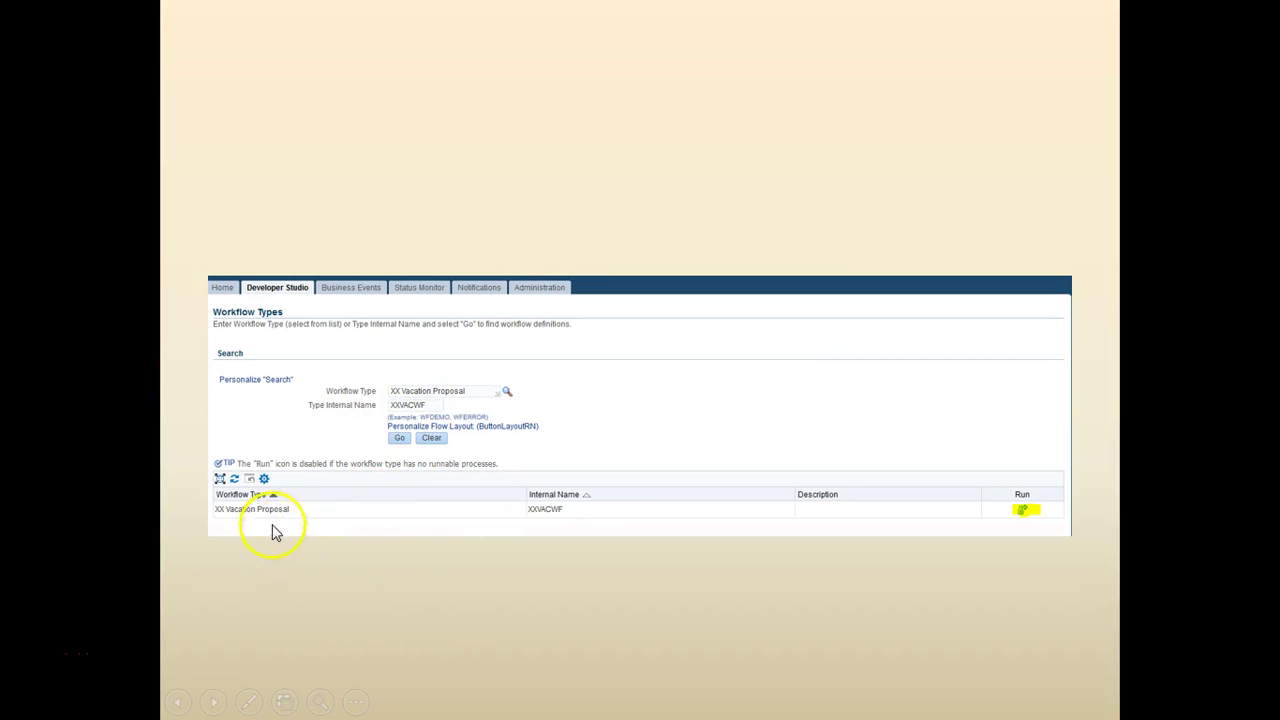